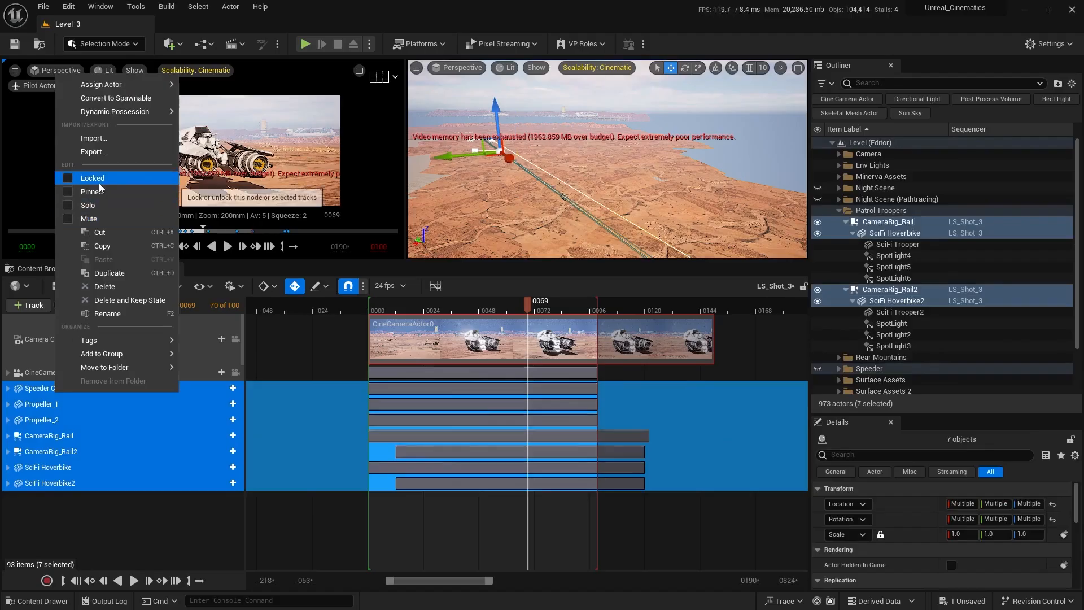
# - Lock the selected sequence tracks, leaving only CineCameraActor0 unlocked, and expand its track properties
pyautogui.click(97, 181)
pyautogui.click(53, 374)
pyautogui.rightClick(79, 367)
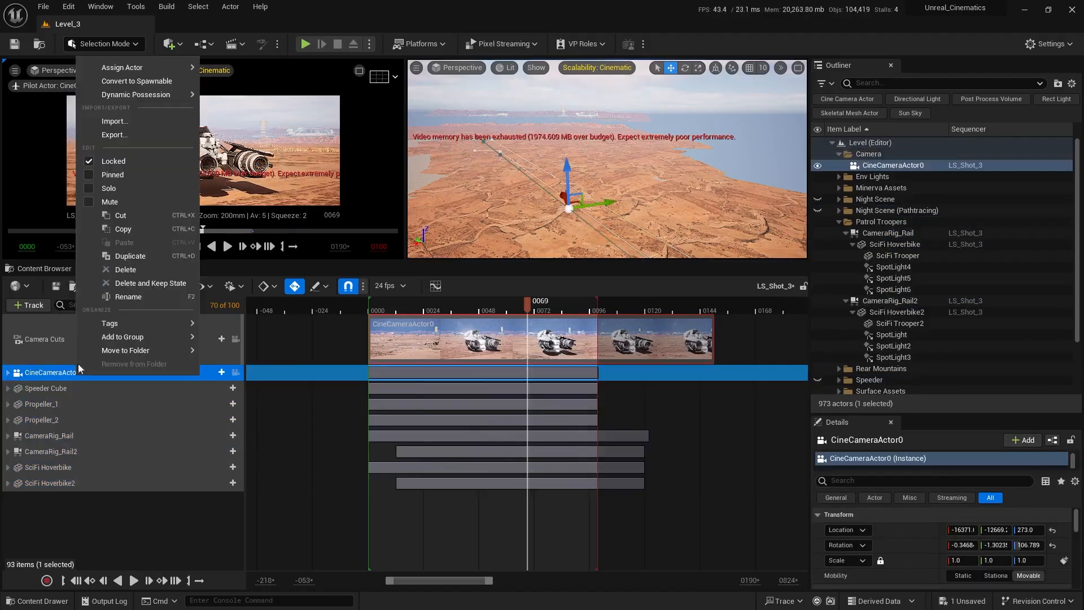
pyautogui.click(113, 161)
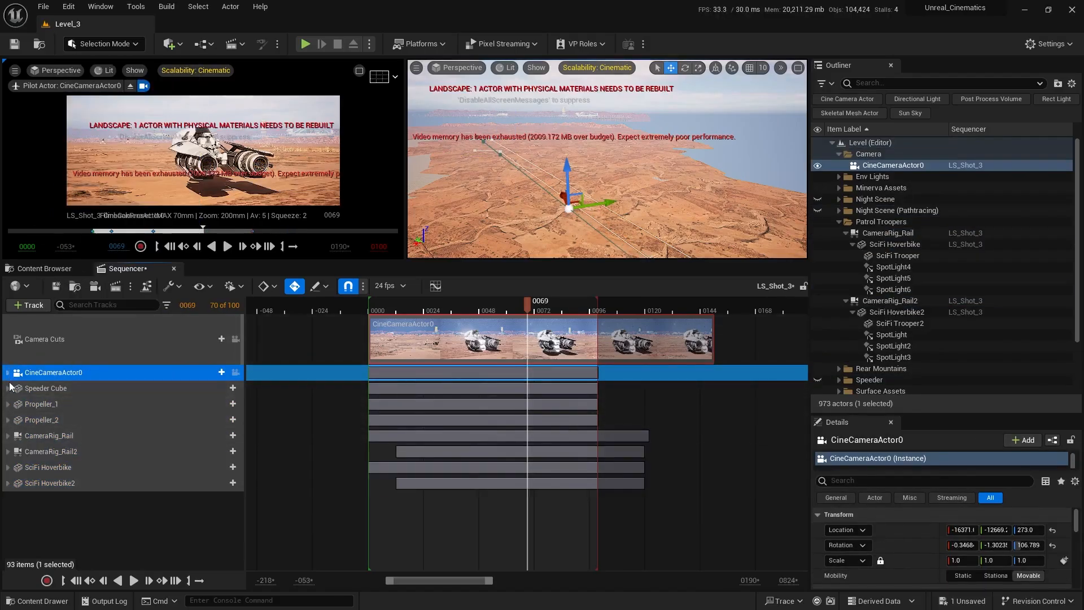
pyautogui.click(8, 373)
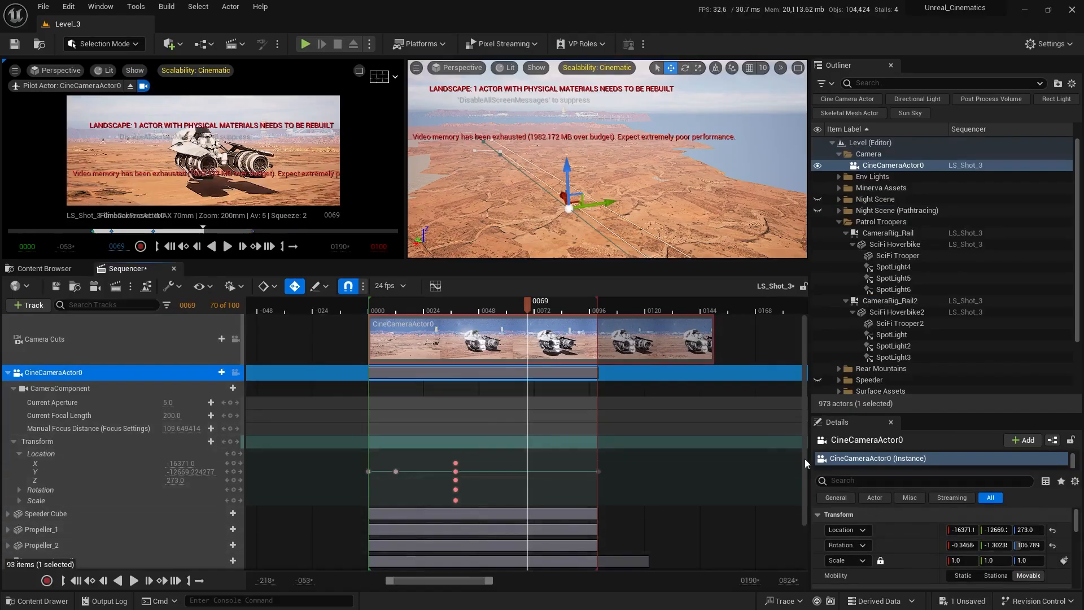
# - Move the playhead to frame 100, then maximize and enlarge the camera viewport, giving the Details properties more room
pyautogui.moveTo(922, 414); pyautogui.dragTo(921, 260)
pyautogui.moveTo(504, 402); pyautogui.dragTo(523, 402, button='right')
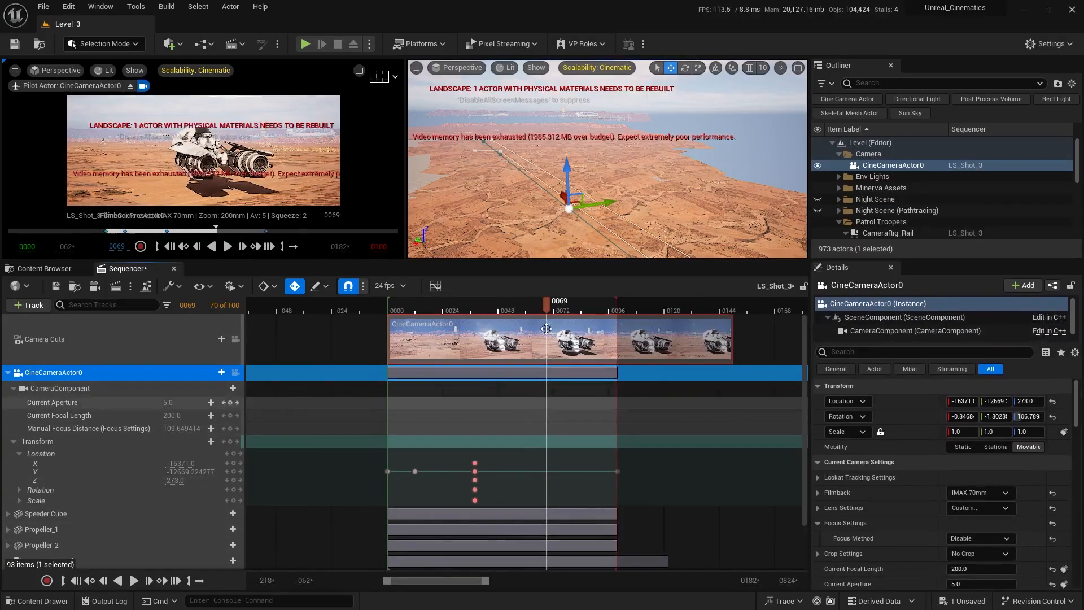
pyautogui.moveTo(549, 307); pyautogui.dragTo(619, 313)
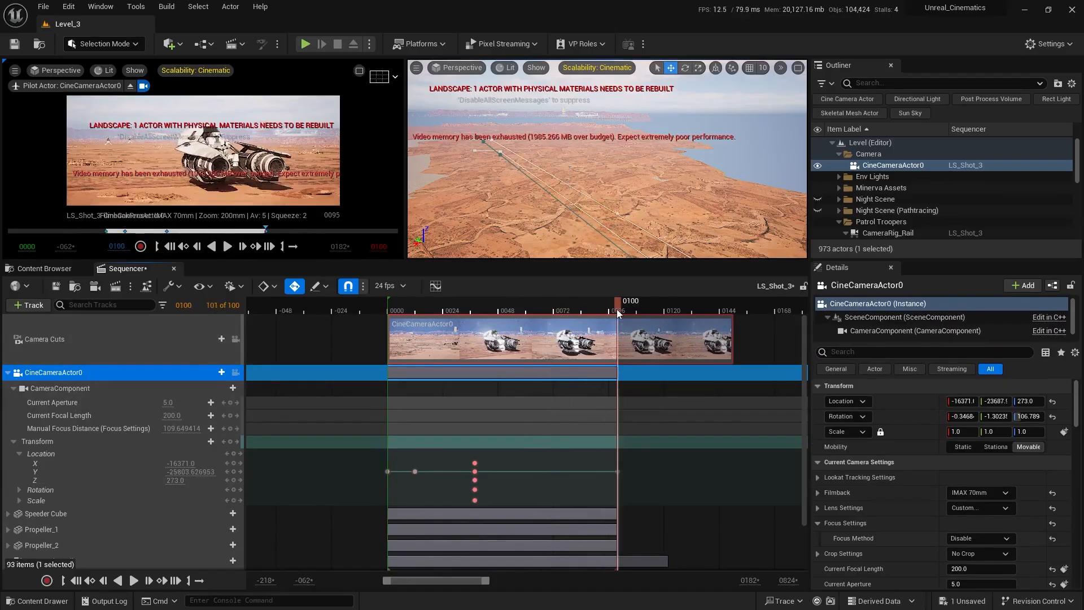
pyautogui.click(361, 72)
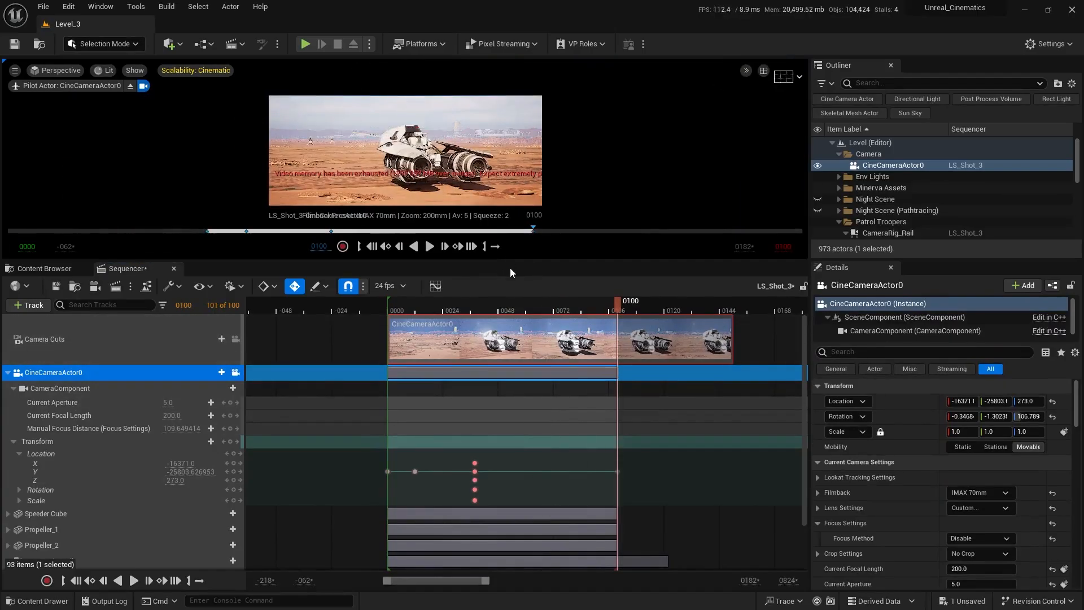
pyautogui.moveTo(513, 261); pyautogui.dragTo(520, 417)
# - Set CineCameraActor0's focus method to Manual and enable Draw Debug Focus Plane
pyautogui.scroll(-5, 805, 452)
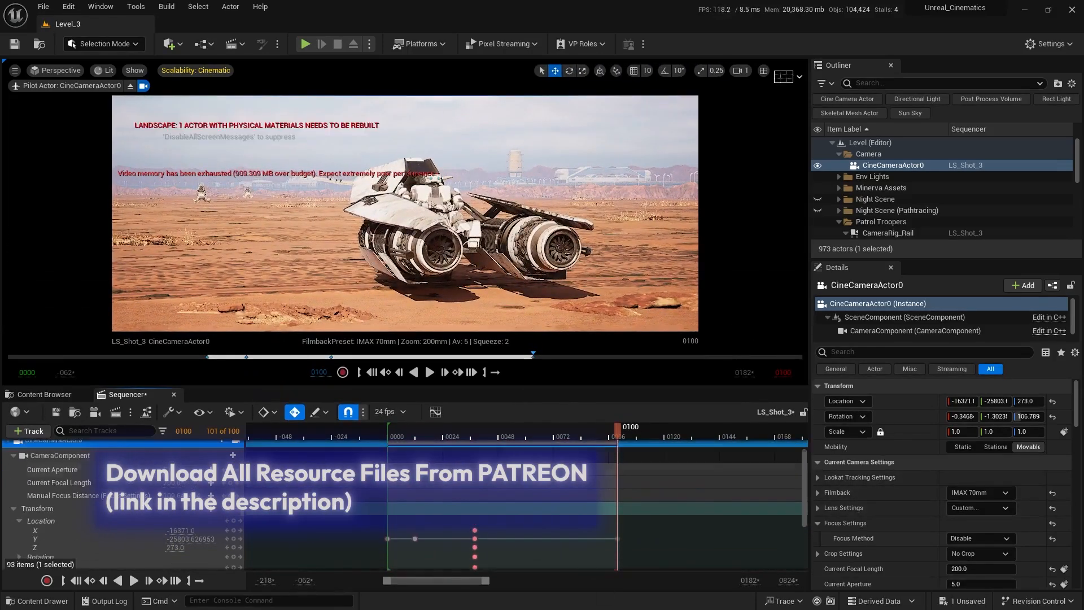
pyautogui.scroll(-3, 943, 516)
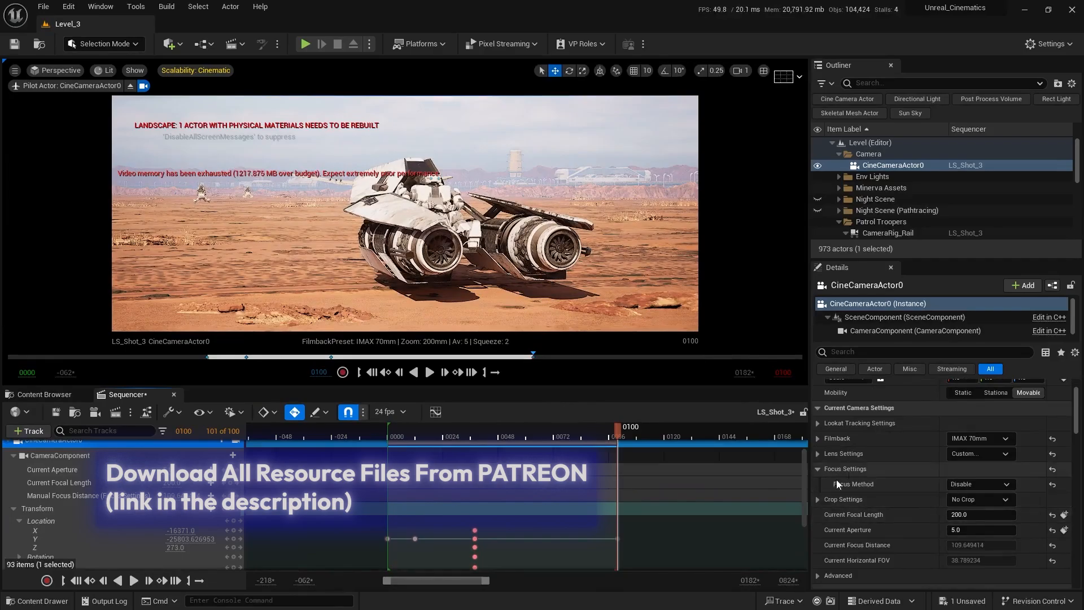
pyautogui.click(967, 487)
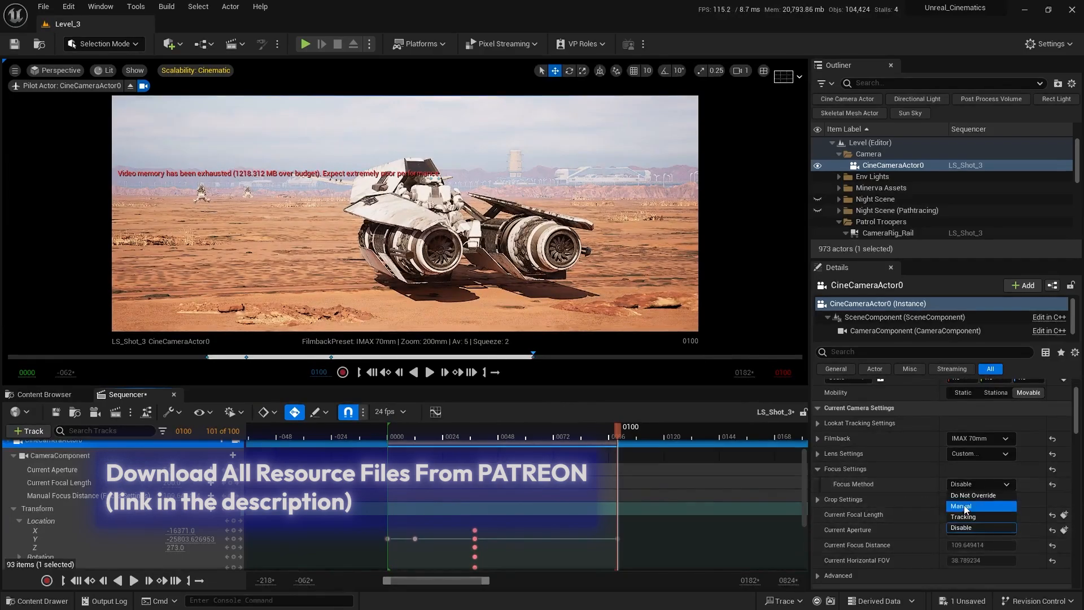
pyautogui.click(963, 505)
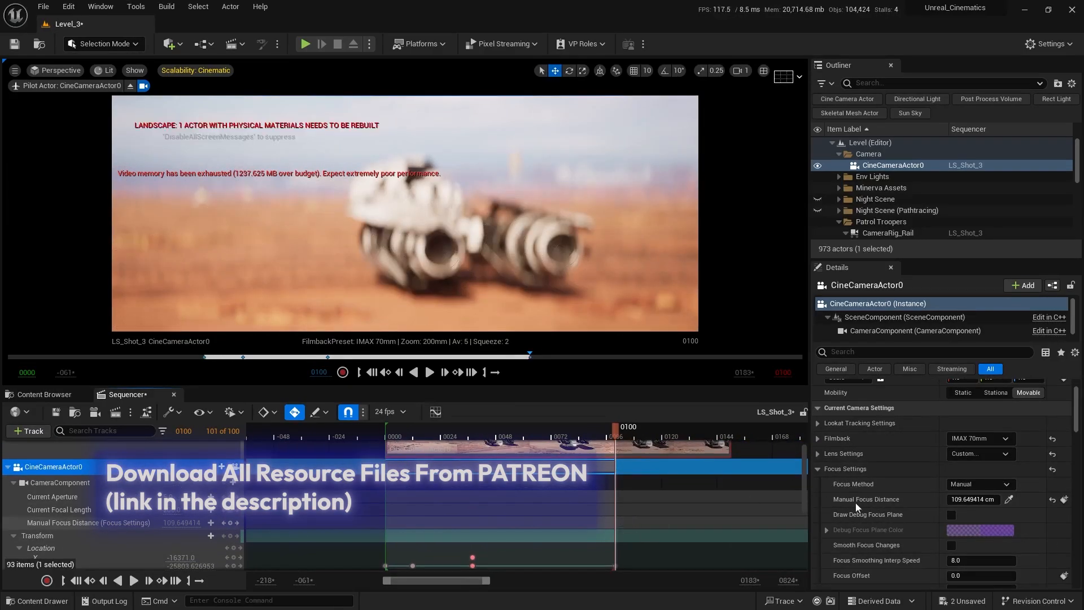
pyautogui.click(952, 515)
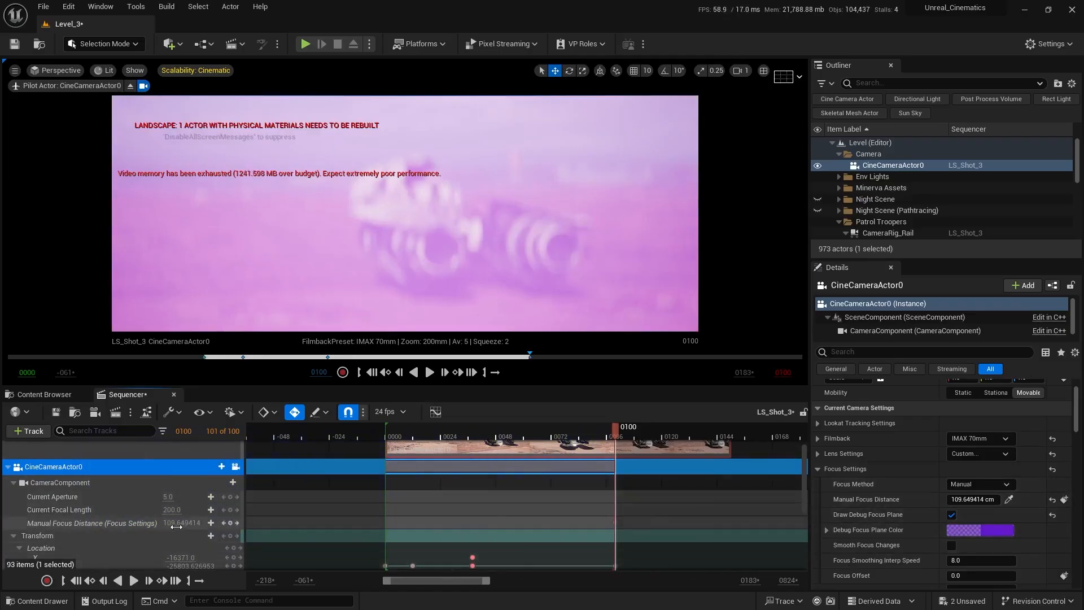
# - Set the manual focus distance to about 1241.2 cm at frame 100 and about 1389.7 cm at frame 50
pyautogui.moveTo(179, 523); pyautogui.dragTo(209, 523)
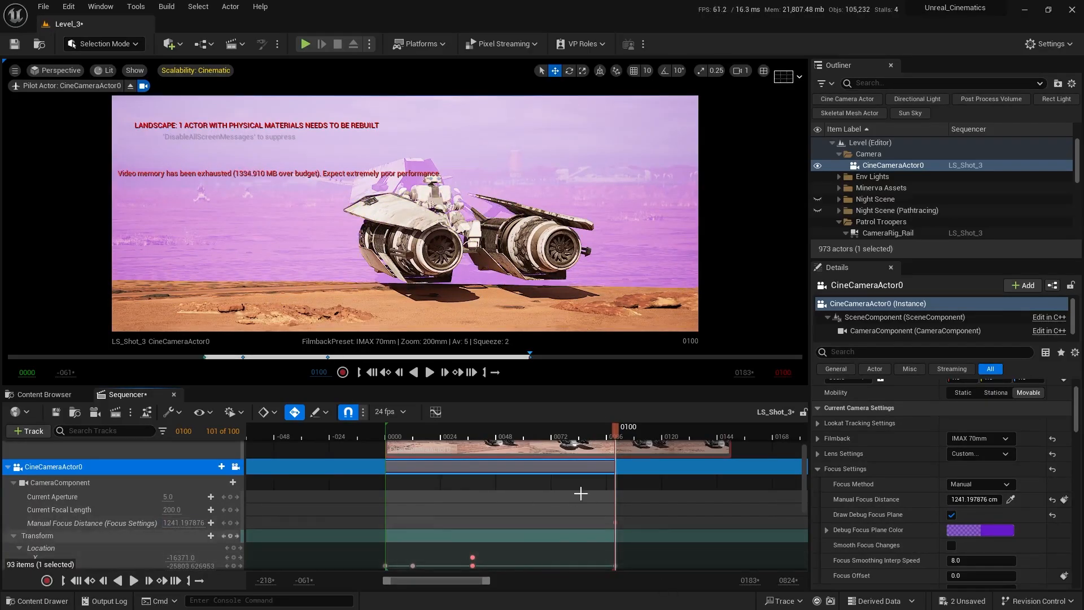
pyautogui.click(497, 438)
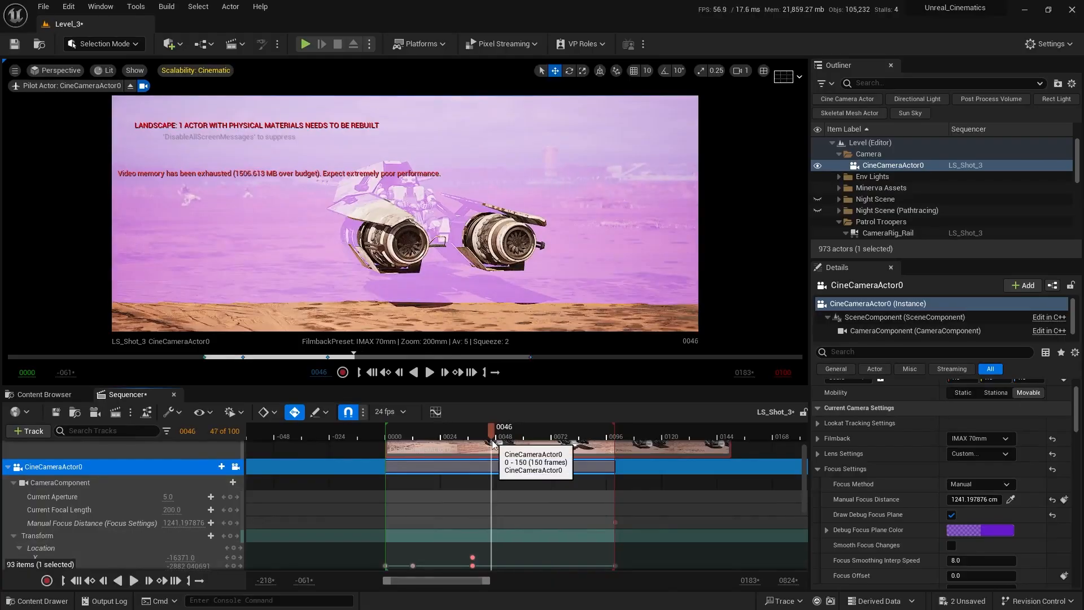
pyautogui.click(500, 438)
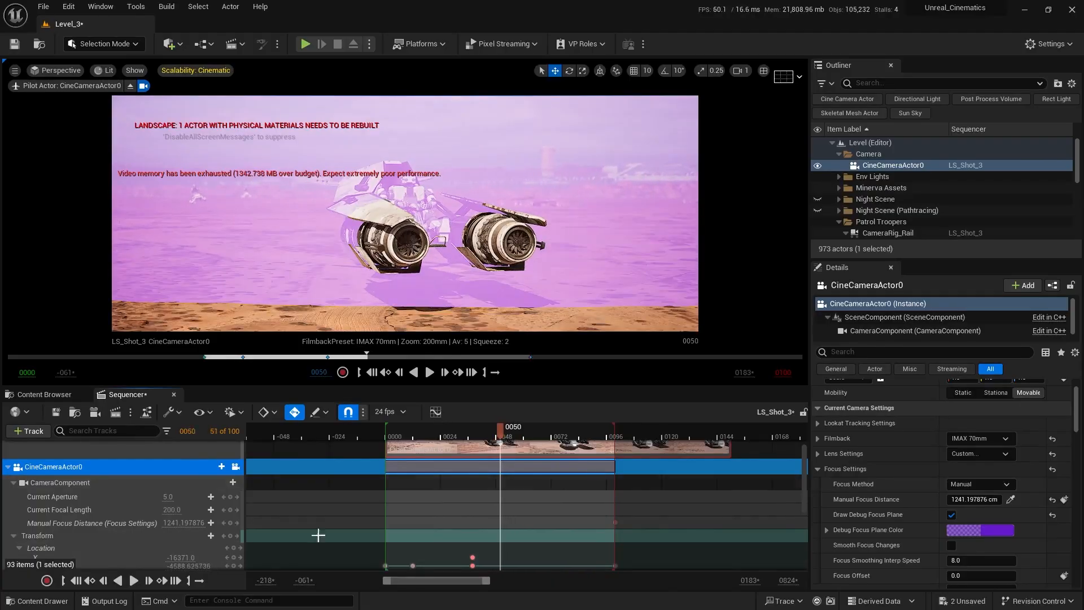
pyautogui.moveTo(184, 523); pyautogui.dragTo(210, 523)
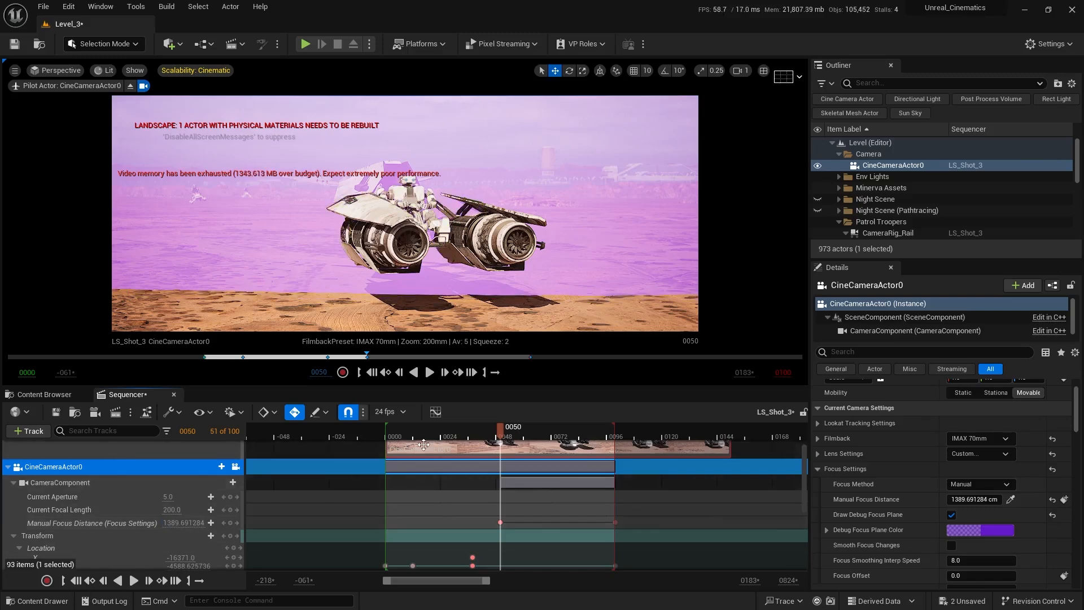
# - Undo the accidental focal length change at frame 12 and key the manual focus distance there at about 1071.9 cm
pyautogui.scroll(-3, 427, 523)
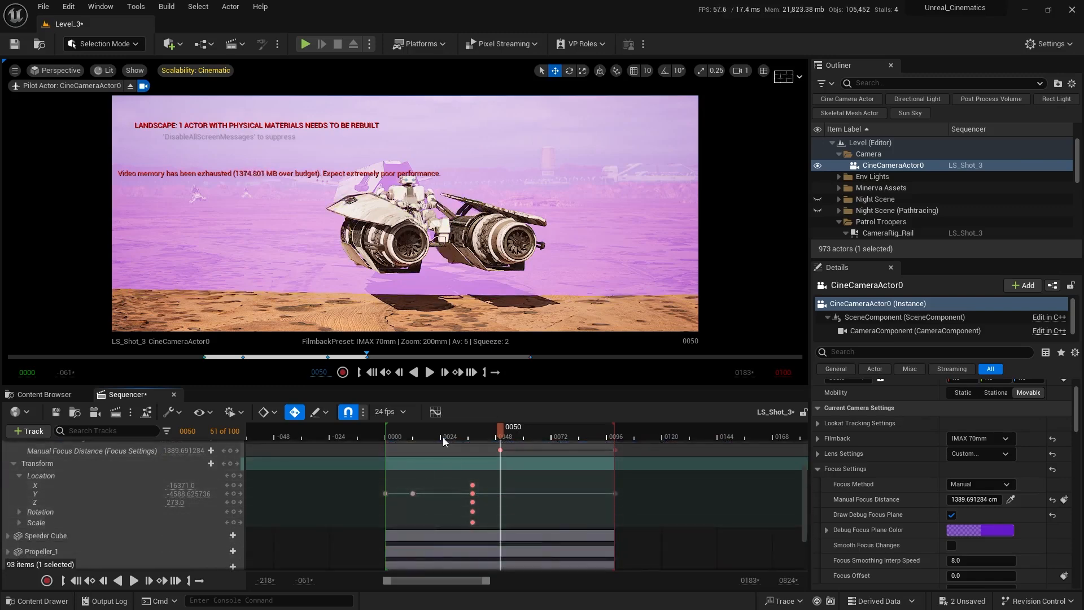
pyautogui.moveTo(443, 437); pyautogui.dragTo(408, 437)
pyautogui.click(447, 554)
pyautogui.scroll(3, 447, 551)
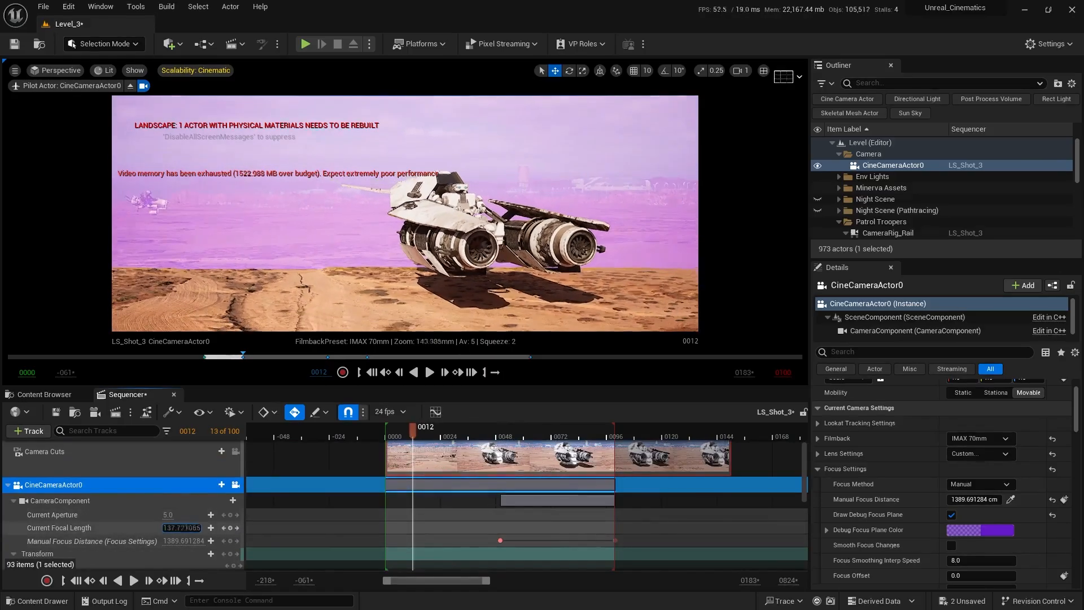
pyautogui.hotkey('ctrl', 'z')
pyautogui.moveTo(183, 541)
pyautogui.mouseDown()
pyautogui.moveTo(157, 541)
pyautogui.moveTo(176, 537)
pyautogui.mouseUp()
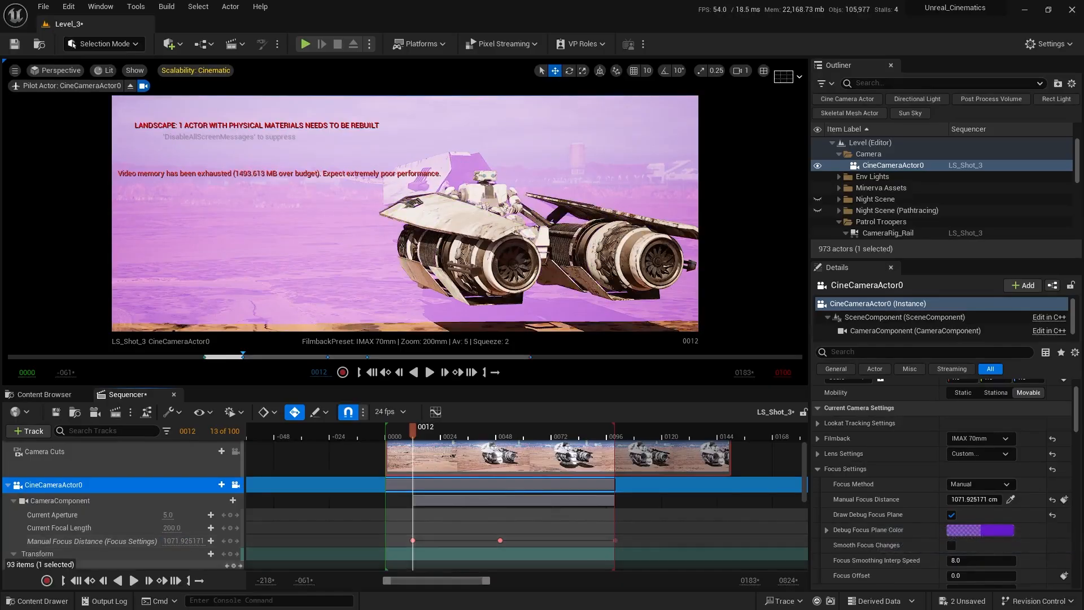
# - Turn off the debug focus plane and scrub through the shot to check the speeder's focus
pyautogui.moveTo(513, 520); pyautogui.dragTo(453, 506, button='right')
pyautogui.moveTo(354, 431); pyautogui.dragTo(559, 456)
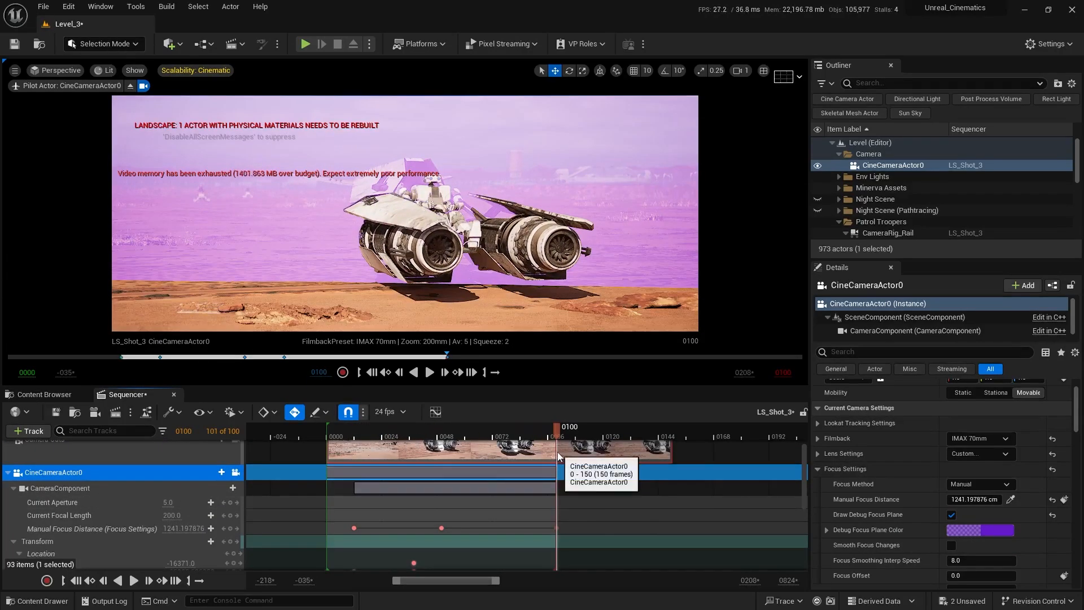
pyautogui.click(951, 515)
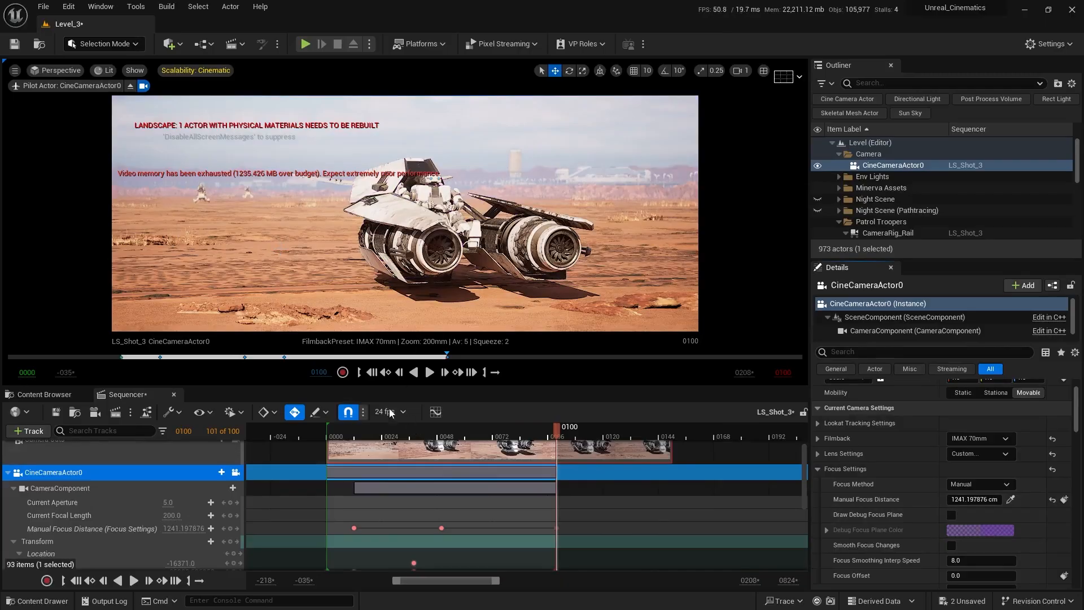
pyautogui.moveTo(451, 430); pyautogui.dragTo(496, 380)
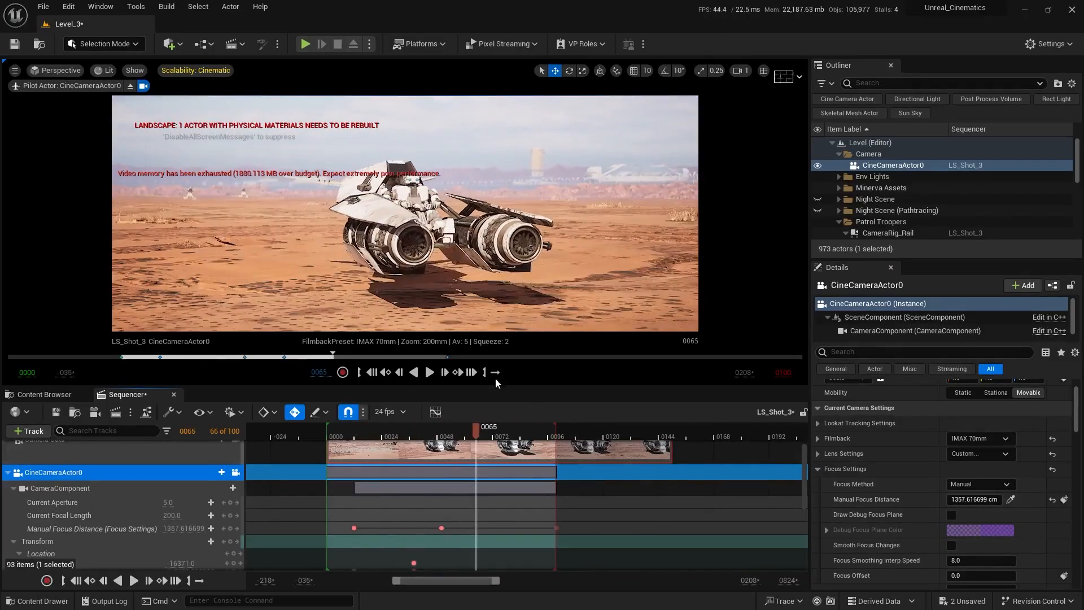
# - Add a manual focus distance keyframe at frame 80
pyautogui.moveTo(473, 431); pyautogui.dragTo(512, 427)
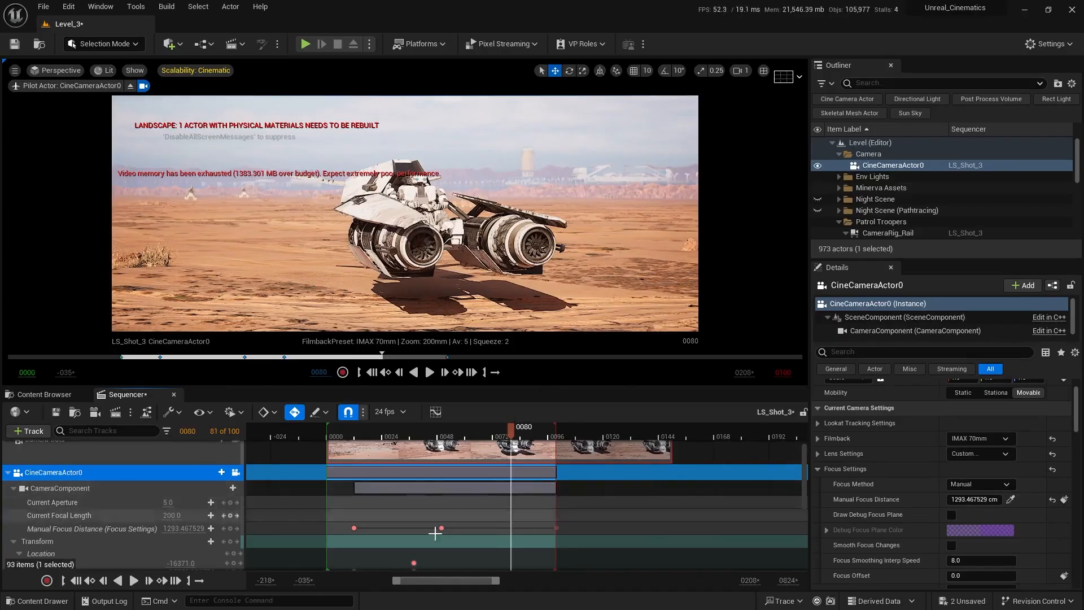
pyautogui.moveTo(523, 484)
pyautogui.mouseDown(button='right')
pyautogui.moveTo(535, 457)
pyautogui.moveTo(514, 471)
pyautogui.mouseUp(button='right')
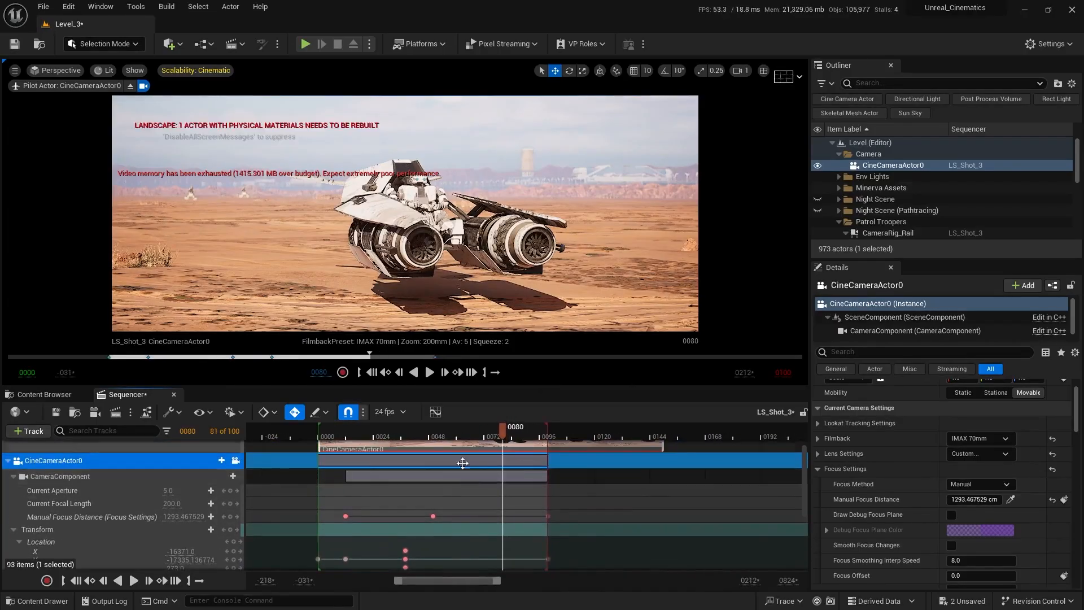
pyautogui.click(232, 519)
# - Turn the debug focus plane back on at frame 100 and raise the manual focus distance to about 7365 cm
pyautogui.click(547, 436)
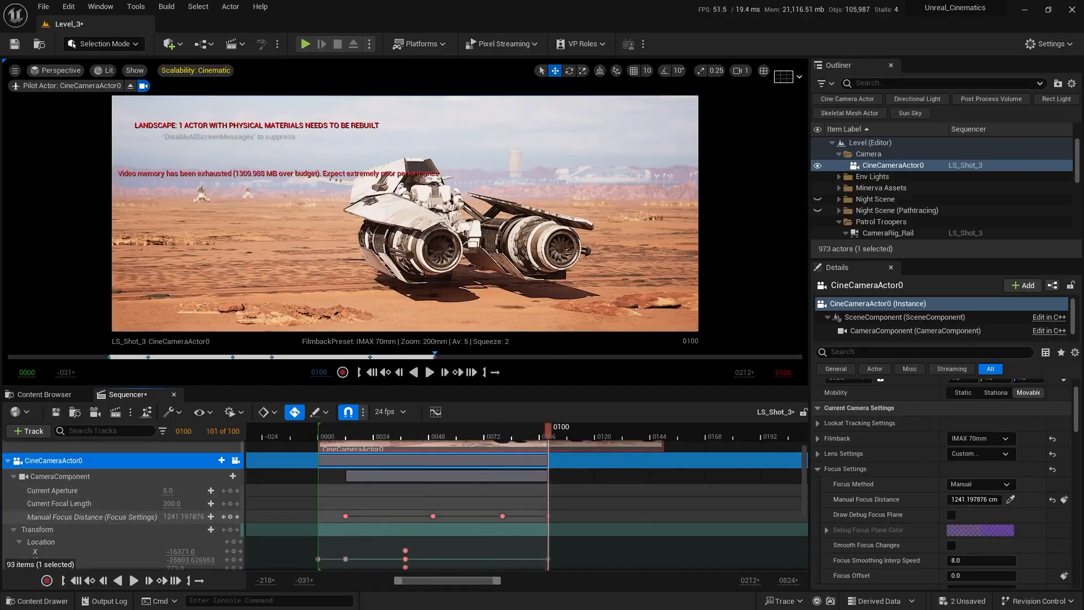
pyautogui.click(951, 515)
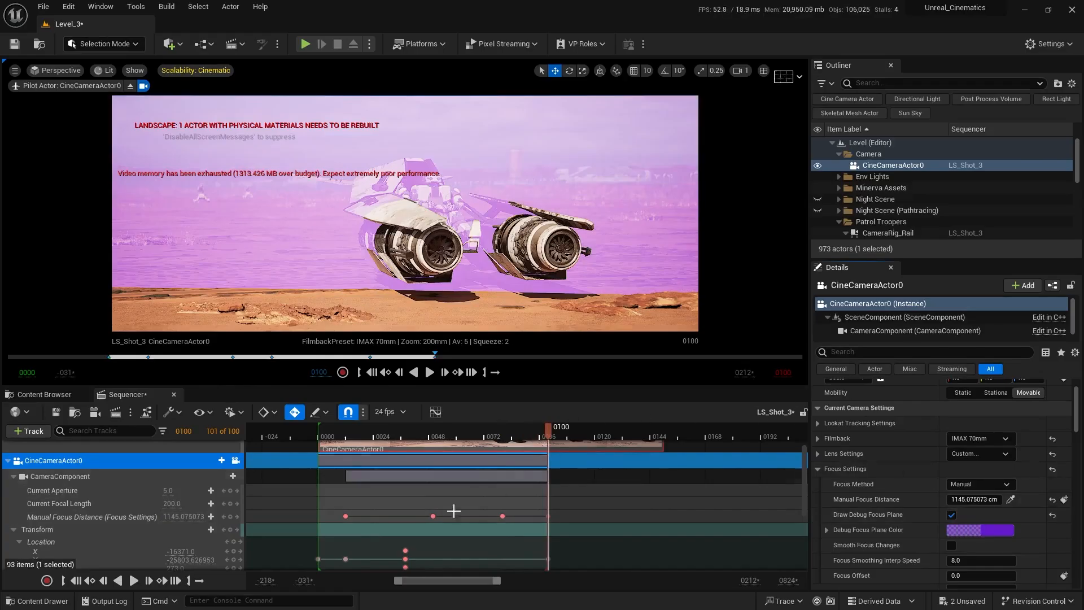
pyautogui.moveTo(184, 517)
pyautogui.mouseDown()
pyautogui.moveTo(170, 516)
pyautogui.moveTo(204, 517)
pyautogui.mouseUp()
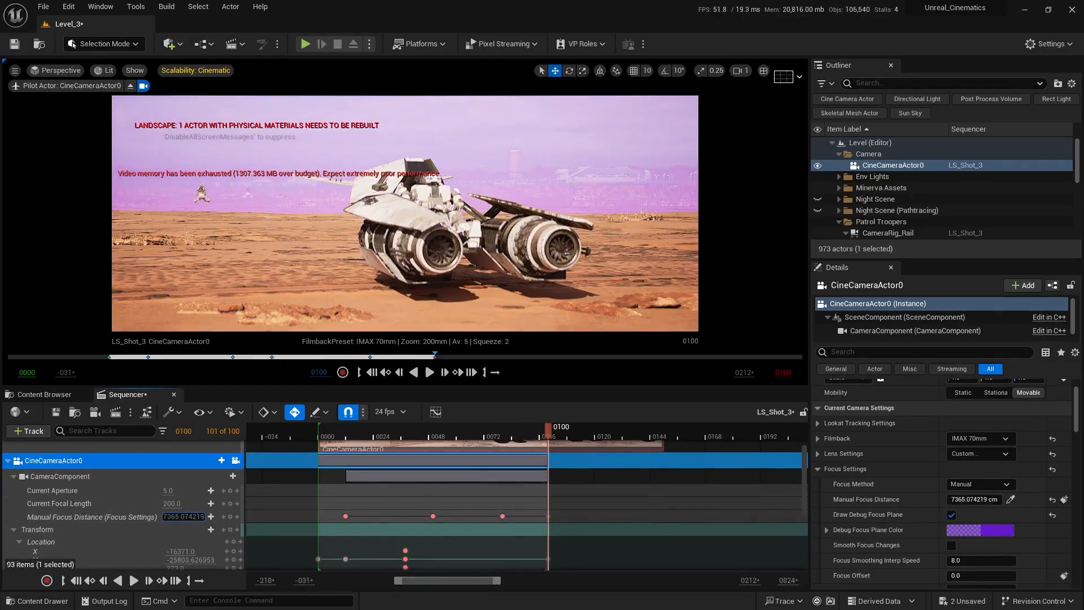
# - Restore the two-viewport layout, sample the focus depth from the background hoverbike at frame 100, and fine-tune it to about 7283.8 cm
pyautogui.click(772, 75)
pyautogui.moveTo(607, 222); pyautogui.dragTo(680, 222, button='right')
pyautogui.press('w')
pyautogui.press('w')
pyautogui.press('s')
pyautogui.click(1010, 500)
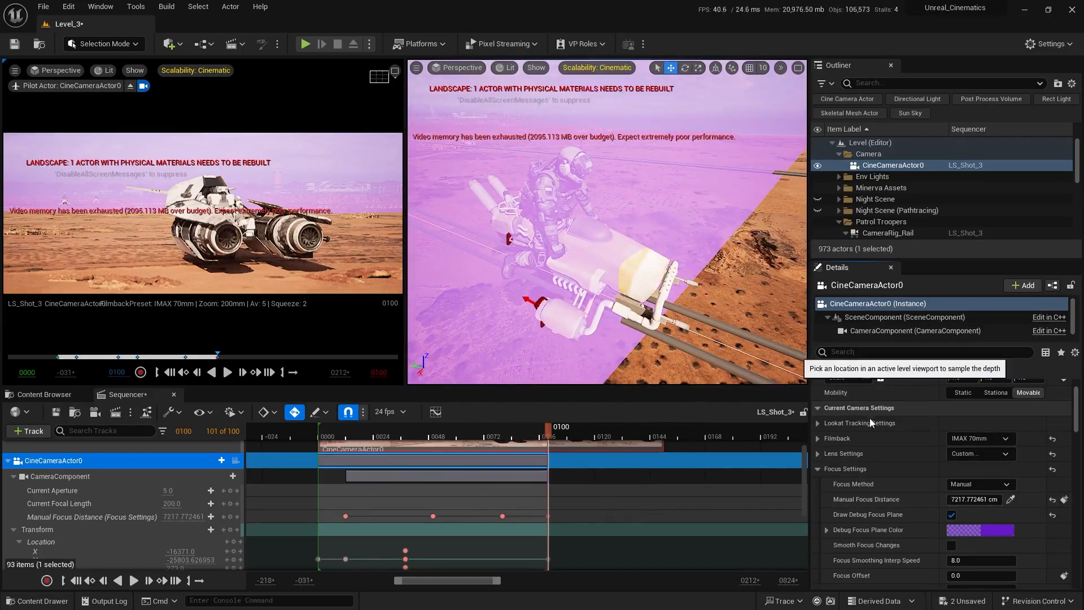
pyautogui.moveTo(975, 500); pyautogui.dragTo(999, 500)
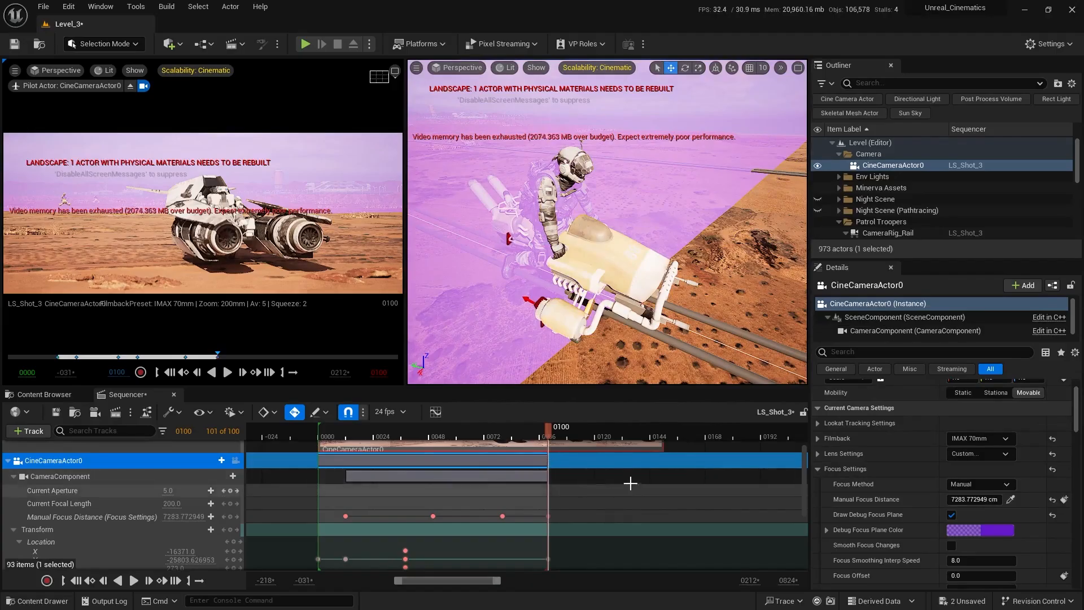
# - Sample the manual focus distance from the hoverbike rider at frame 80
pyautogui.moveTo(629, 482); pyautogui.dragTo(668, 487, button='right')
pyautogui.moveTo(616, 237); pyautogui.dragTo(593, 223, button='right')
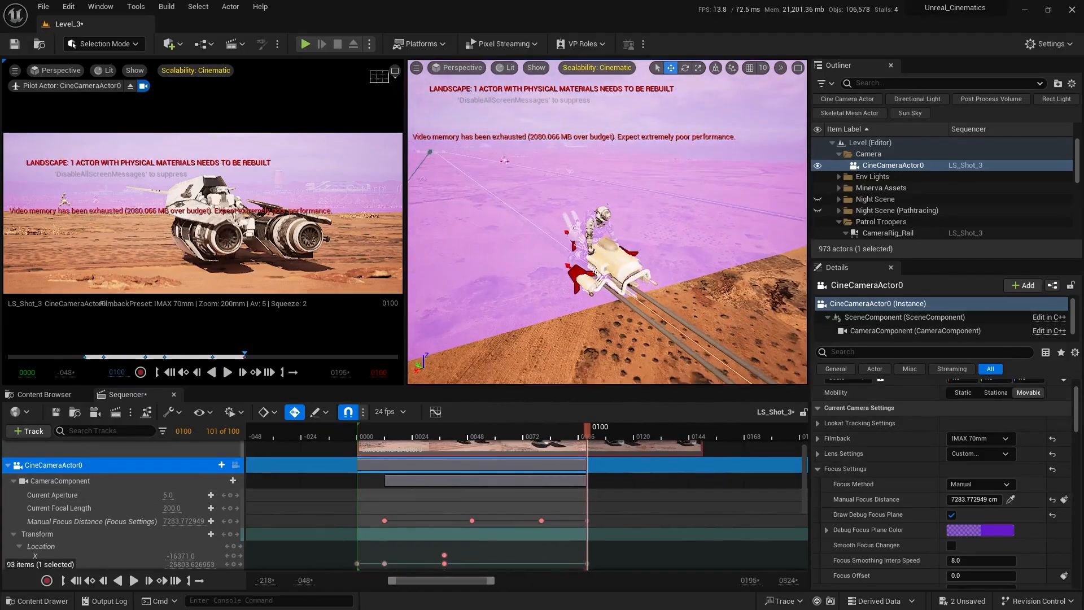
pyautogui.moveTo(560, 432); pyautogui.dragTo(540, 433)
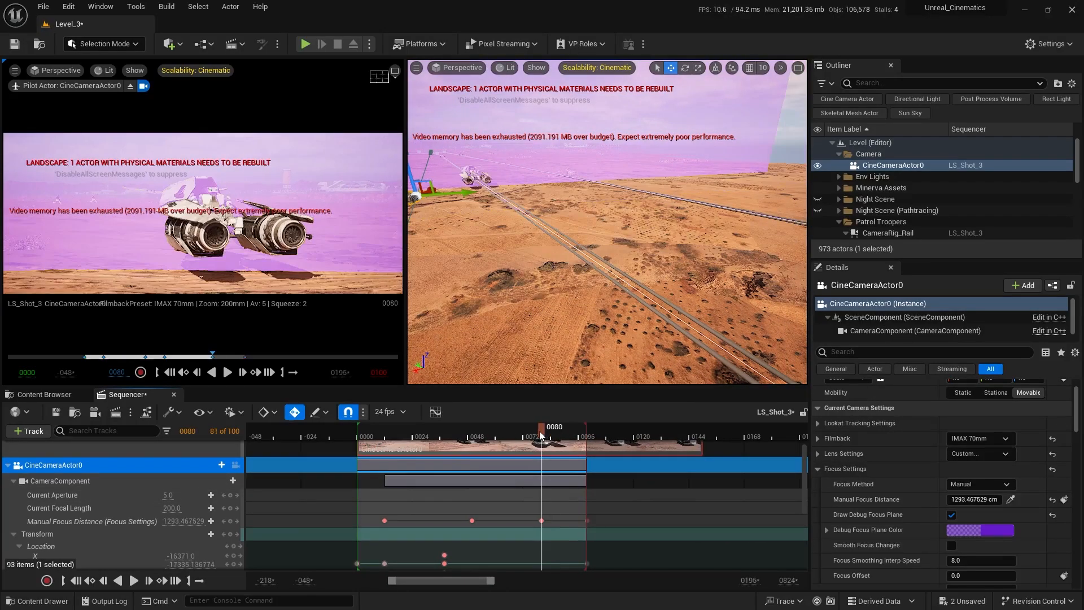
pyautogui.moveTo(607, 226)
pyautogui.mouseDown(button='right')
pyautogui.moveTo(553, 212)
pyautogui.moveTo(638, 229)
pyautogui.moveTo(598, 224)
pyautogui.mouseUp(button='right')
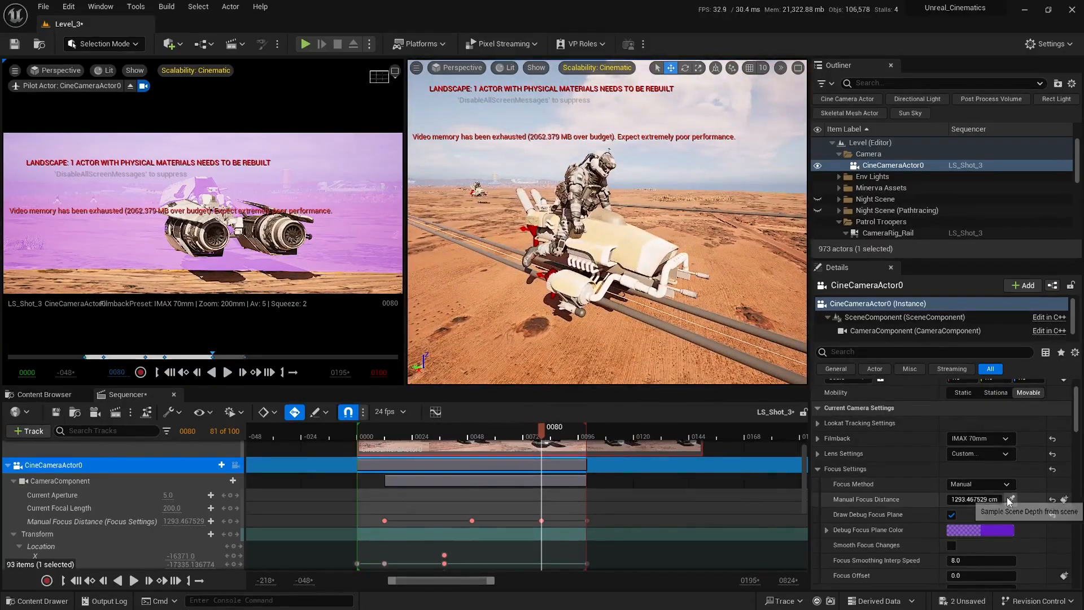
pyautogui.click(588, 176)
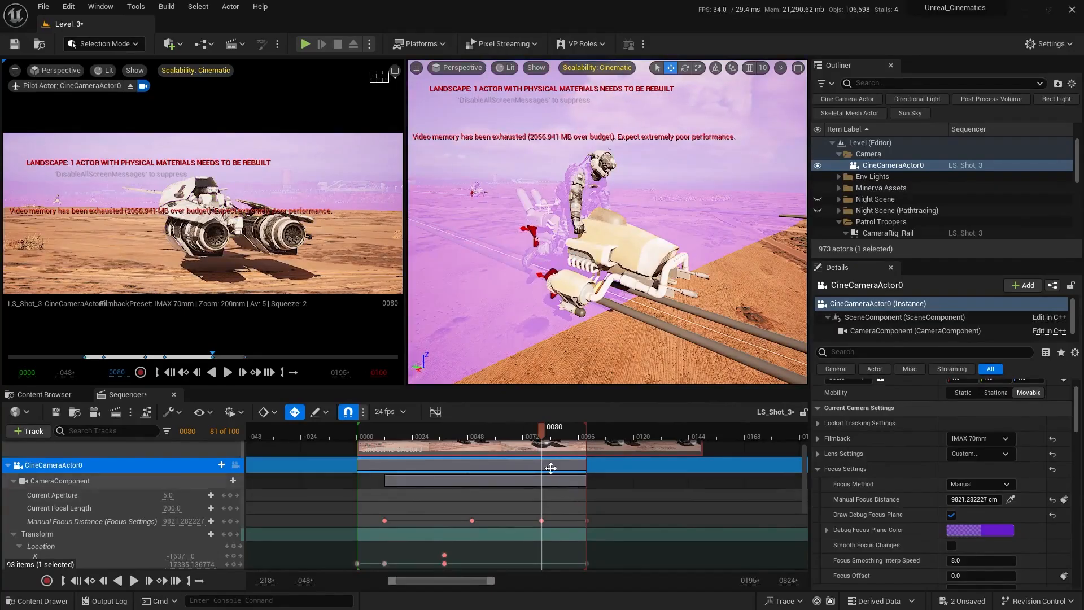
# - Key the manual focus distance at frame 70 by sampling the depth from the foreground speeder
pyautogui.moveTo(544, 437); pyautogui.dragTo(521, 439)
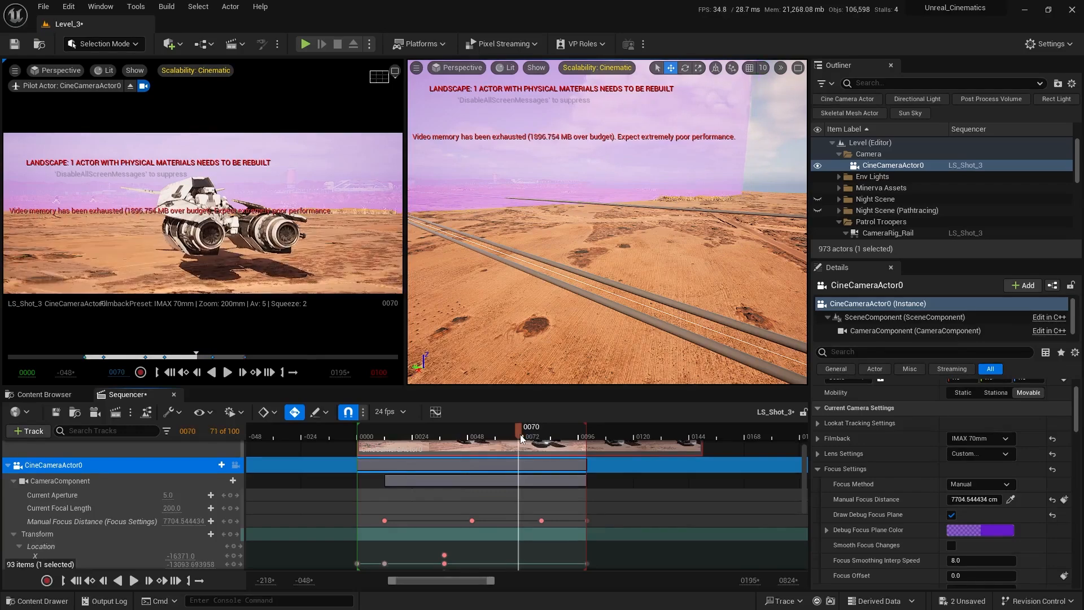
pyautogui.moveTo(524, 289); pyautogui.dragTo(558, 299, button='right')
pyautogui.click(1010, 500)
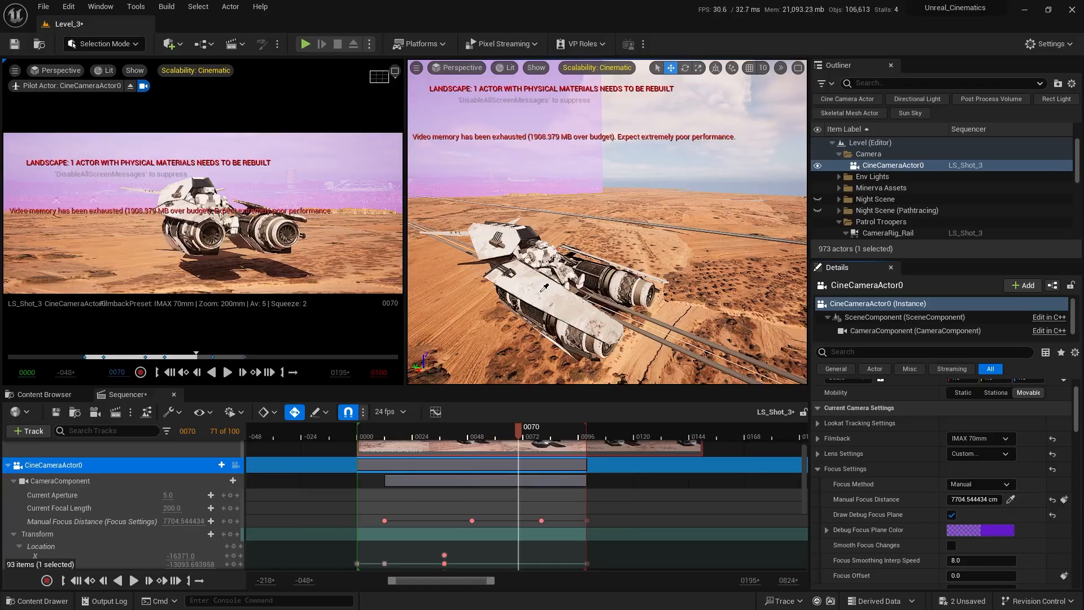
pyautogui.click(545, 254)
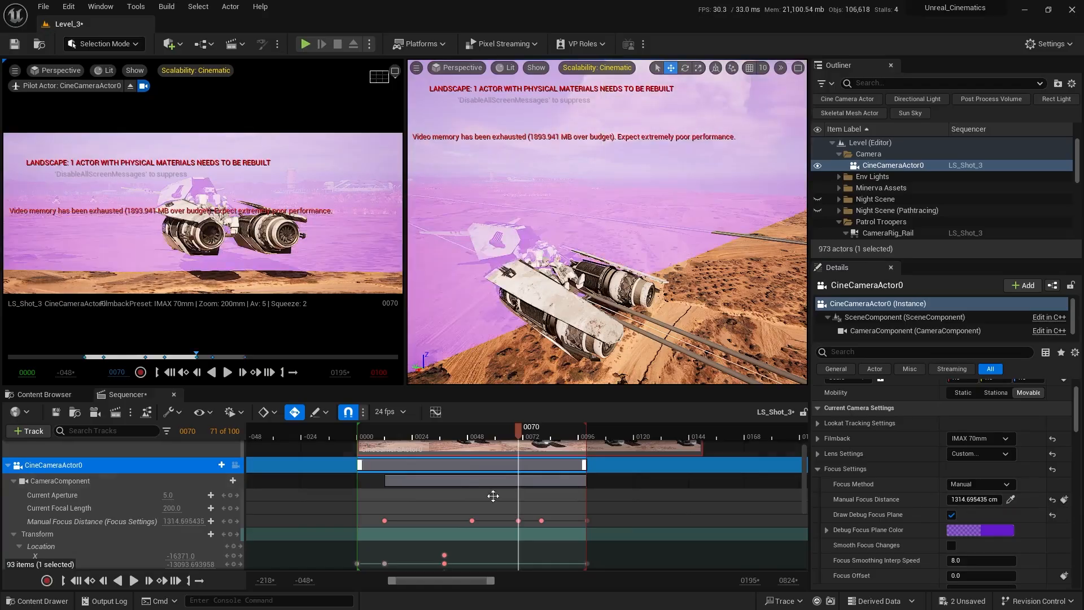
# - Key the manual focus distance at frame 90 by sampling the depth from the background hoverbike
pyautogui.moveTo(435, 435); pyautogui.dragTo(575, 435)
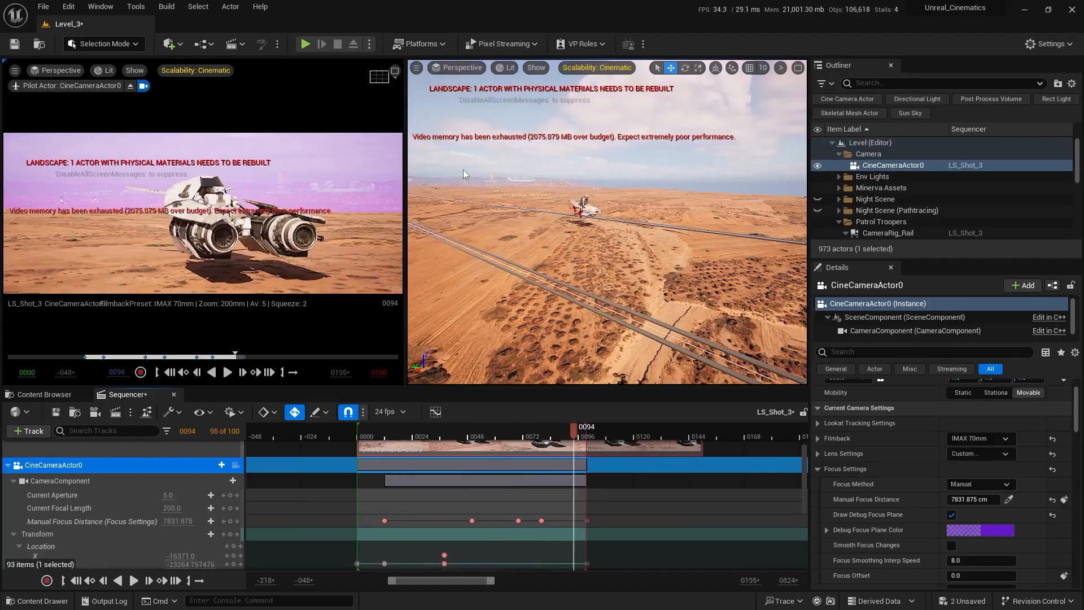
pyautogui.keyDown('ctrl'); pyautogui.scroll(3, 638, 472); pyautogui.keyUp('ctrl')
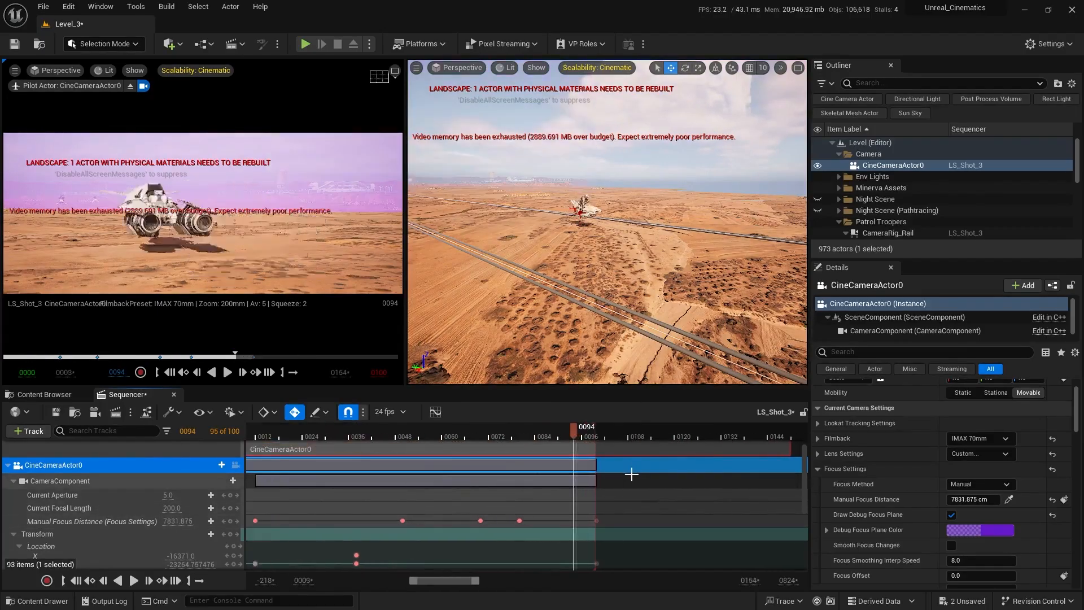
pyautogui.moveTo(632, 474); pyautogui.dragTo(593, 491, button='right')
pyautogui.moveTo(544, 433)
pyautogui.mouseDown()
pyautogui.moveTo(480, 440)
pyautogui.moveTo(527, 439)
pyautogui.mouseUp()
pyautogui.moveTo(607, 222); pyautogui.dragTo(723, 242, button='right')
pyautogui.press('w')
pyautogui.press('s')
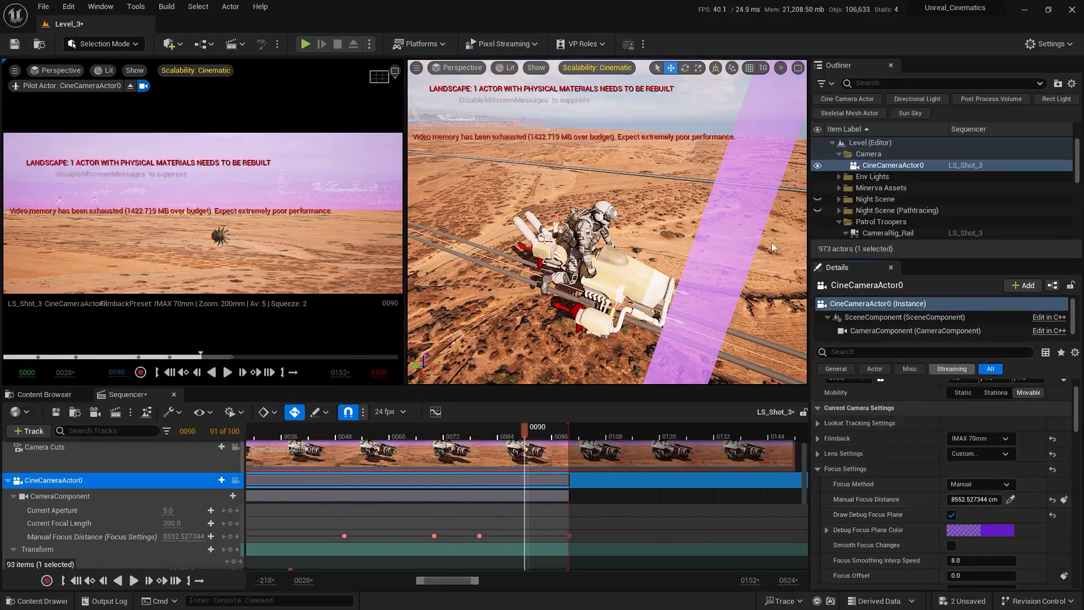
pyautogui.click(581, 314)
# - Key the manual focus distance at frame 95 by sampling the depth from the hoverbike rider
pyautogui.press('s')
pyautogui.moveTo(615, 275); pyautogui.dragTo(621, 274, button='right')
pyautogui.moveTo(530, 433); pyautogui.dragTo(548, 430)
pyautogui.press('w')
pyautogui.moveTo(607, 248)
pyautogui.mouseDown(button='right')
pyautogui.moveTo(638, 246)
pyautogui.moveTo(590, 257)
pyautogui.mouseUp(button='right')
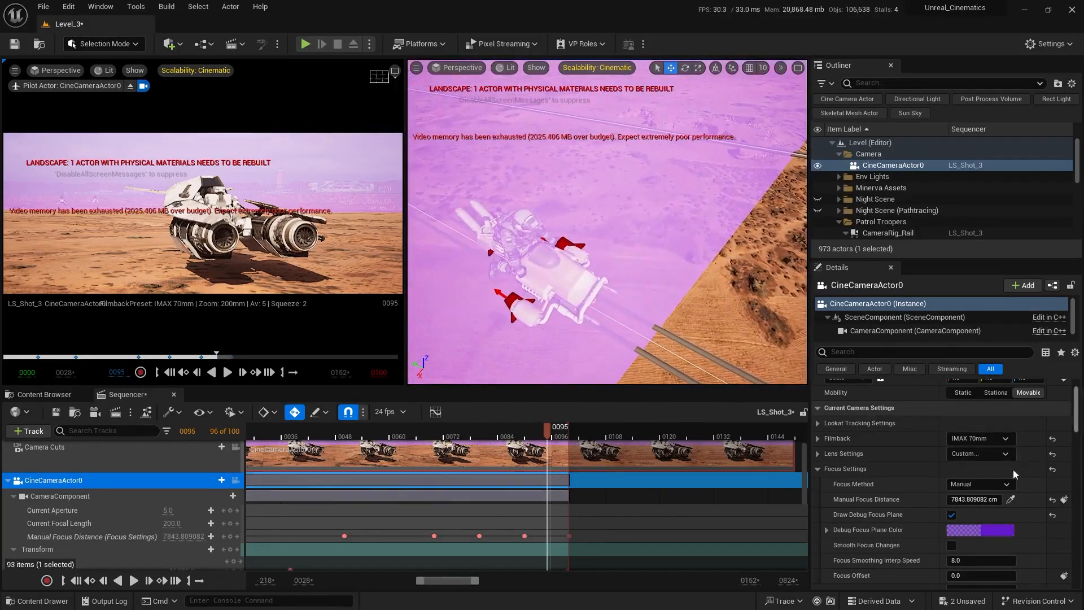
pyautogui.click(527, 210)
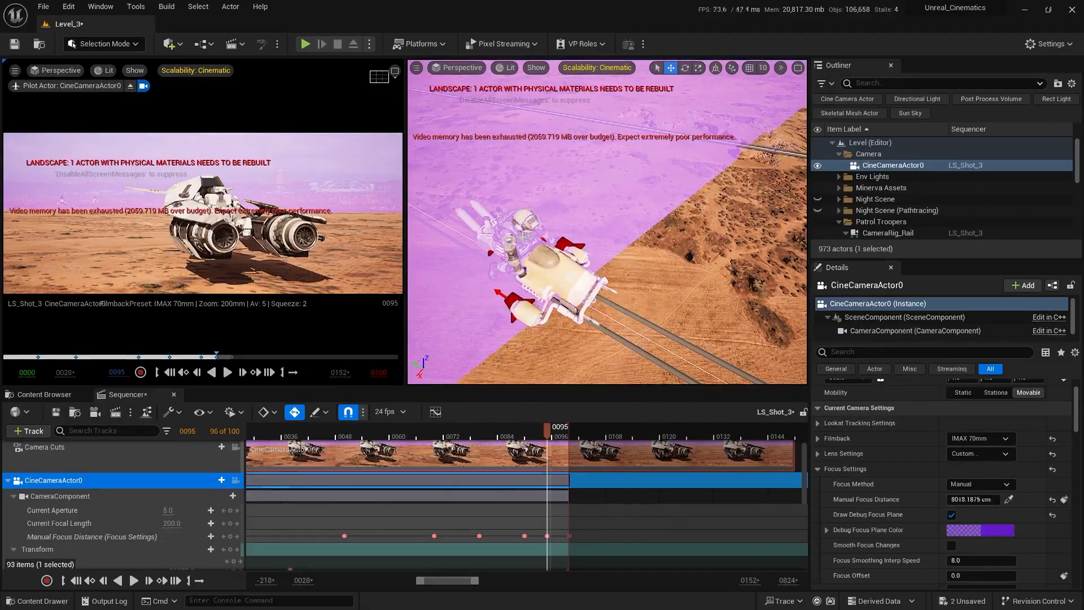
# - Sample the hoverbike rider's depth at frame 97 to key the manual focus distance there
pyautogui.keyDown('ctrl'); pyautogui.scroll(3, 590, 508); pyautogui.keyUp('ctrl')
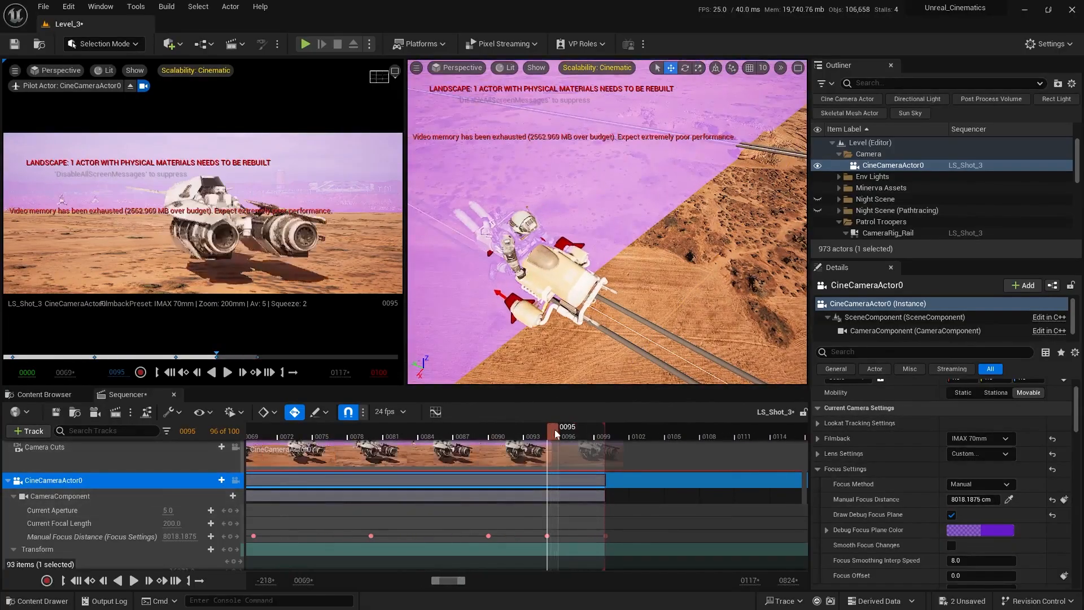
pyautogui.click(572, 434)
pyautogui.click(574, 435)
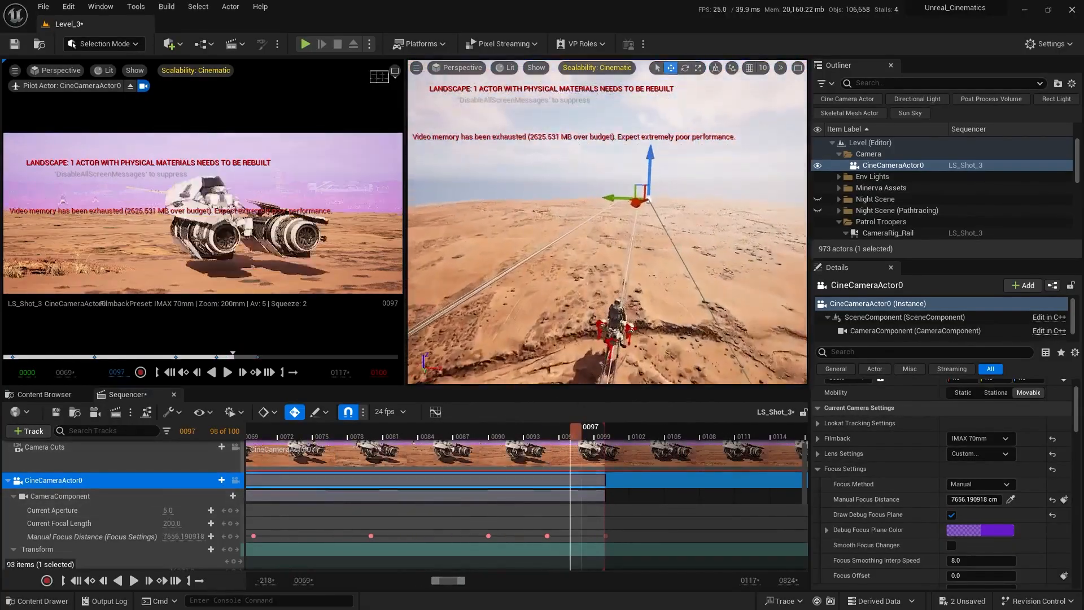
pyautogui.press('w')
pyautogui.moveTo(607, 221); pyautogui.dragTo(672, 274, button='right')
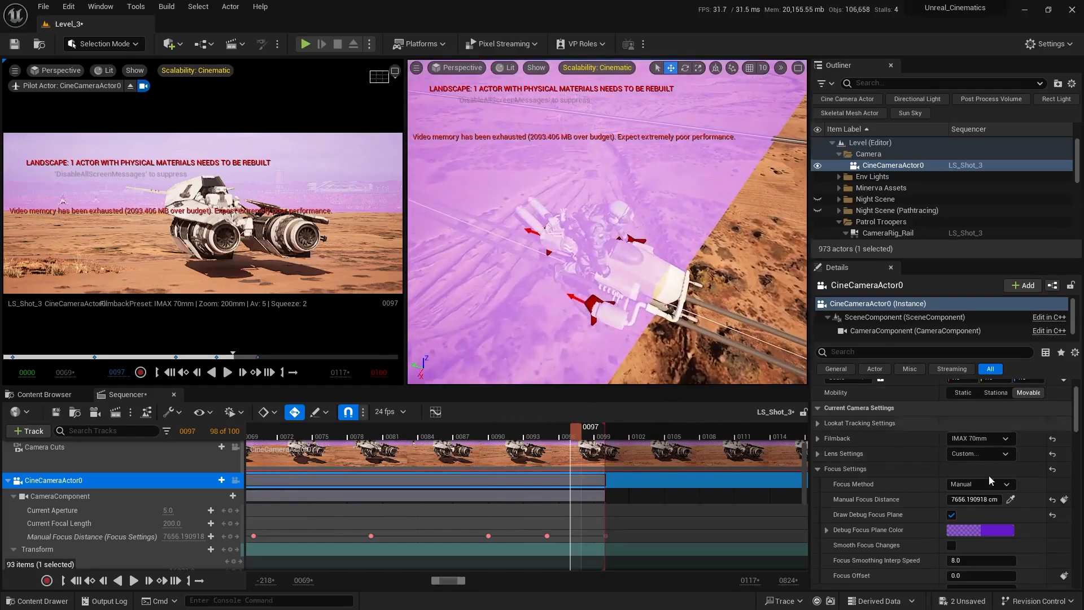
pyautogui.click(590, 231)
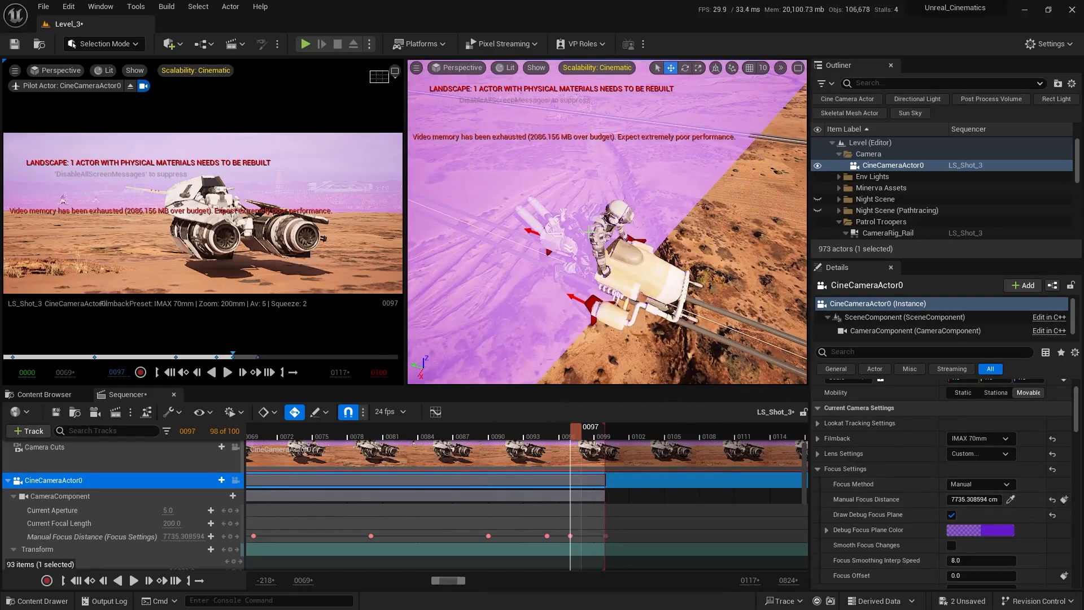
# - Maximize the perspective viewport at frame 99 and key the manual focus distance by sampling the depth from the hoverbike rider
pyautogui.keyDown('ctrl'); pyautogui.scroll(2, 599, 486); pyautogui.keyUp('ctrl')
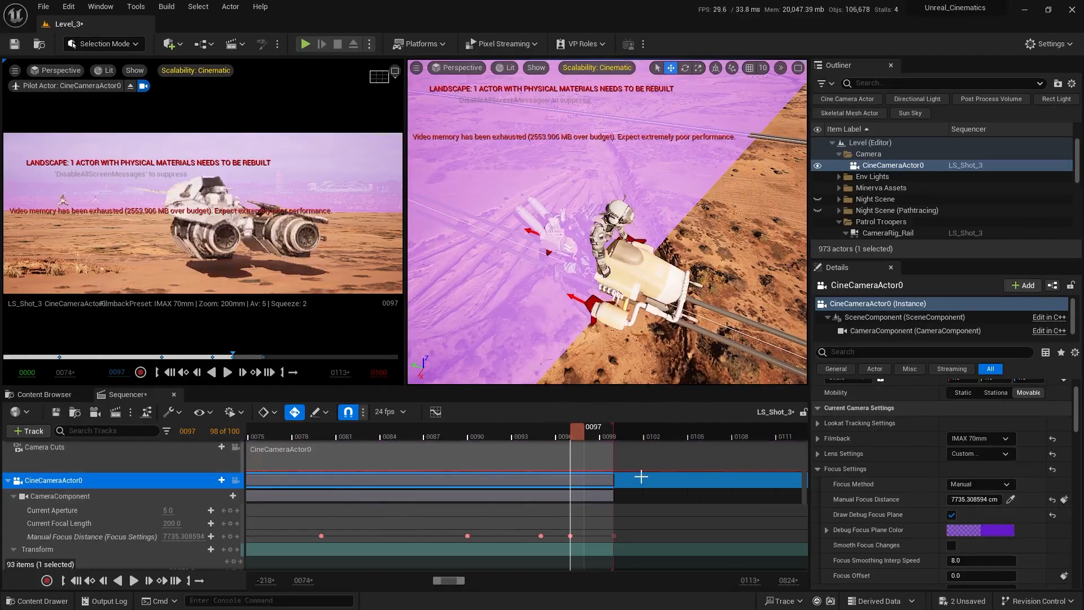
pyautogui.moveTo(528, 434); pyautogui.dragTo(557, 439)
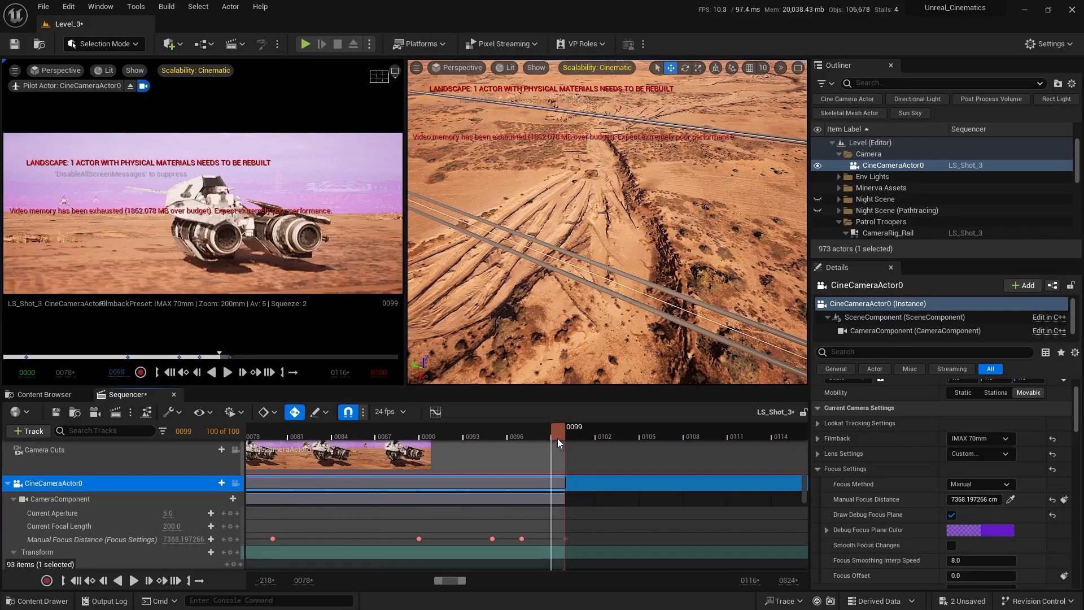
pyautogui.moveTo(607, 222); pyautogui.dragTo(658, 299, button='right')
pyautogui.click(798, 68)
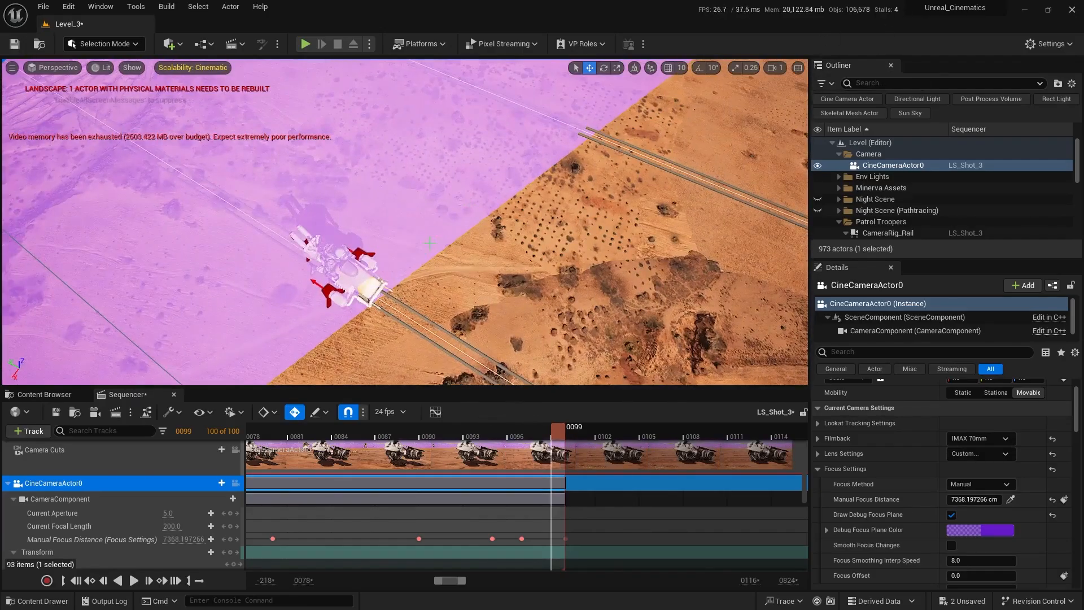
pyautogui.moveTo(357, 254); pyautogui.dragTo(346, 194, button='right')
pyautogui.scroll(-1, 362, 220)
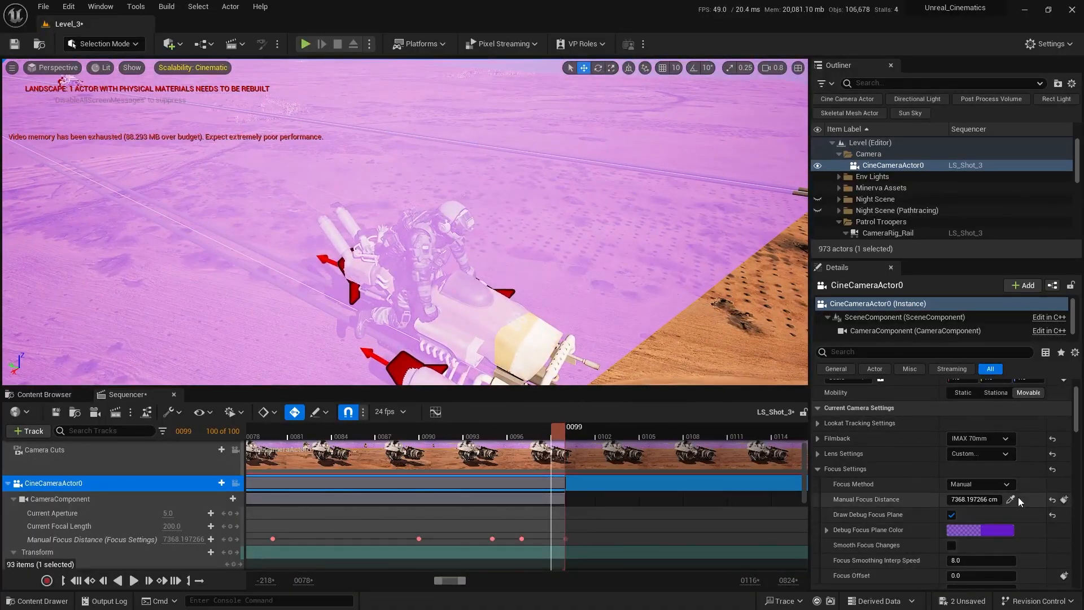
pyautogui.click(429, 241)
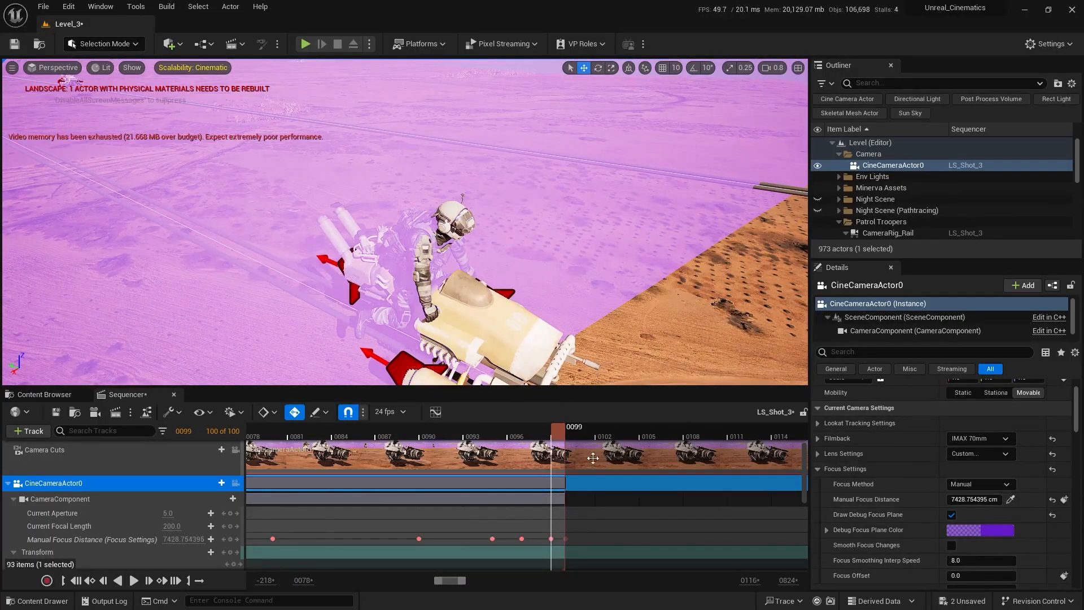
# - Scrub from frame 99 back to frame 90 to check how the focus plane follows the background hoverbike
pyautogui.moveTo(554, 305); pyautogui.dragTo(503, 311, button='right')
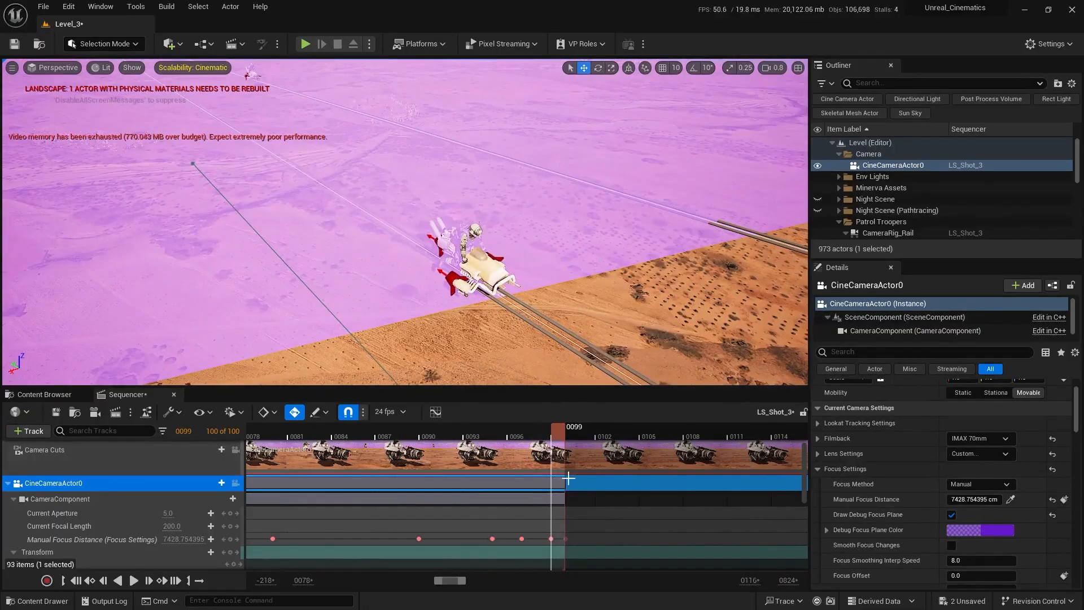
pyautogui.moveTo(561, 435); pyautogui.dragTo(544, 435)
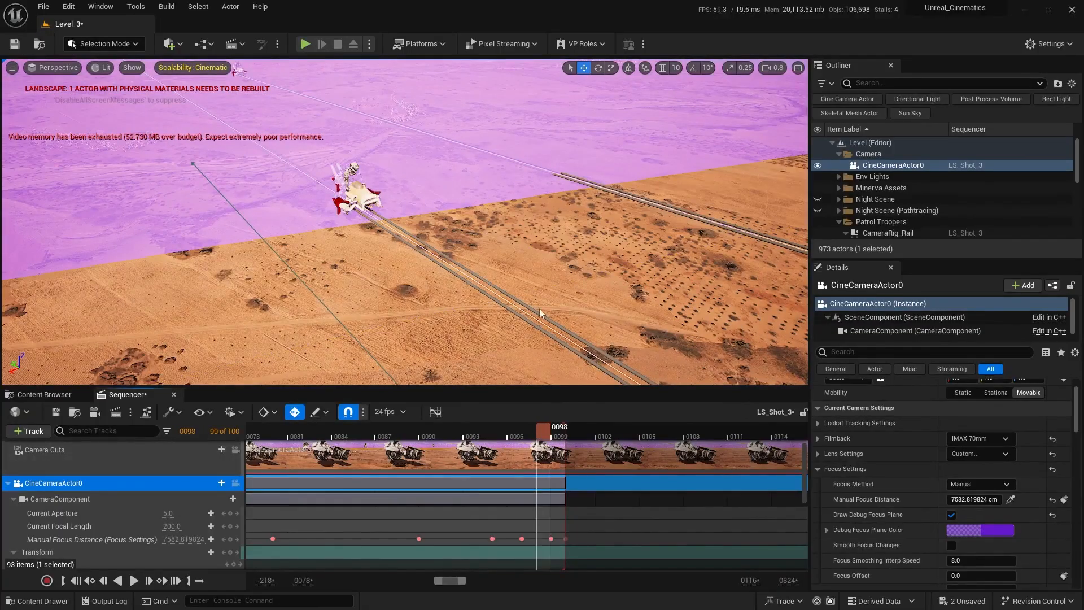
pyautogui.moveTo(540, 309); pyautogui.dragTo(522, 284, button='right')
pyautogui.moveTo(538, 438); pyautogui.dragTo(515, 438)
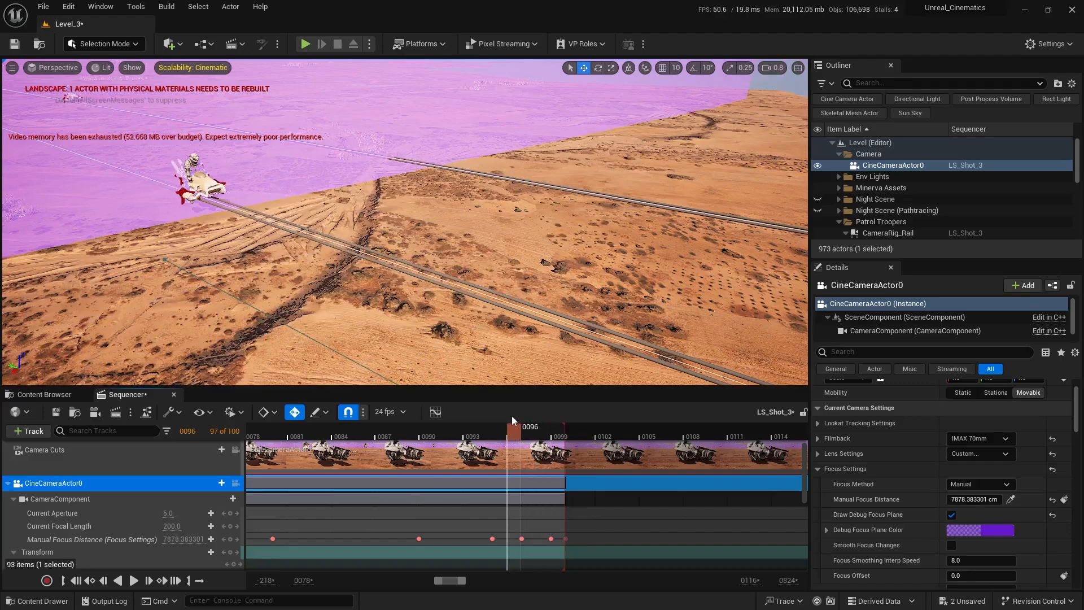
pyautogui.moveTo(509, 310)
pyautogui.mouseDown(button='right')
pyautogui.moveTo(475, 308)
pyautogui.moveTo(491, 323)
pyautogui.mouseUp(button='right')
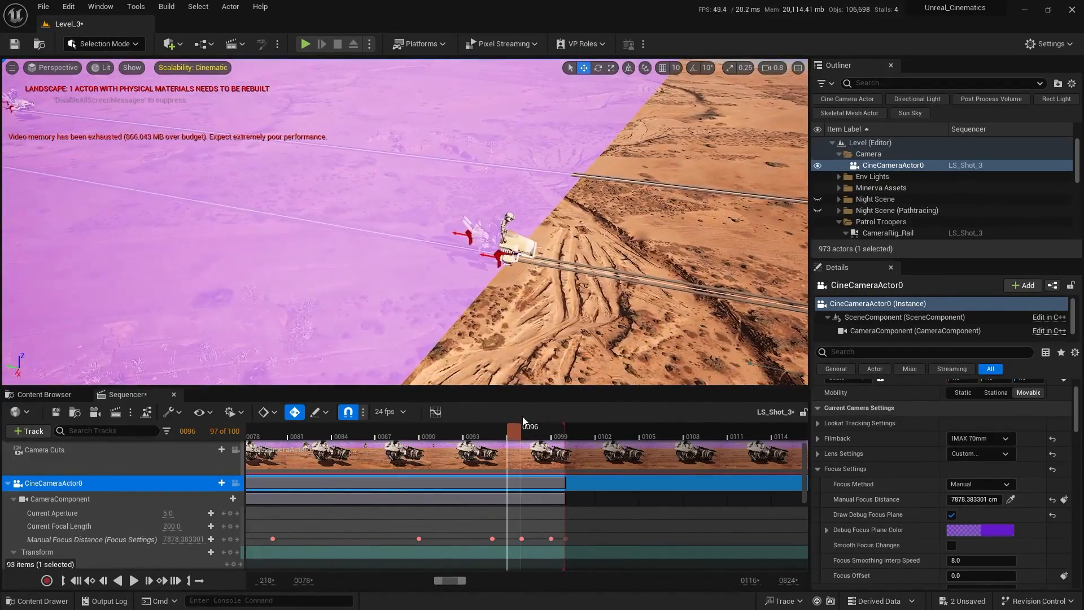
pyautogui.moveTo(520, 443); pyautogui.dragTo(452, 432)
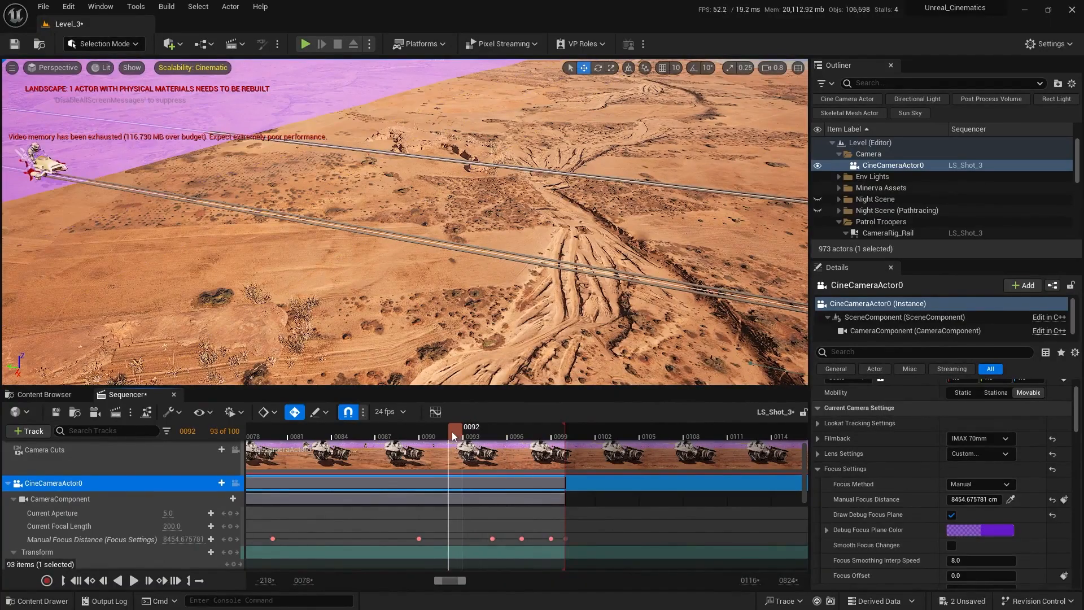
pyautogui.moveTo(405, 226); pyautogui.dragTo(486, 253, button='right')
pyautogui.moveTo(452, 431); pyautogui.dragTo(428, 436)
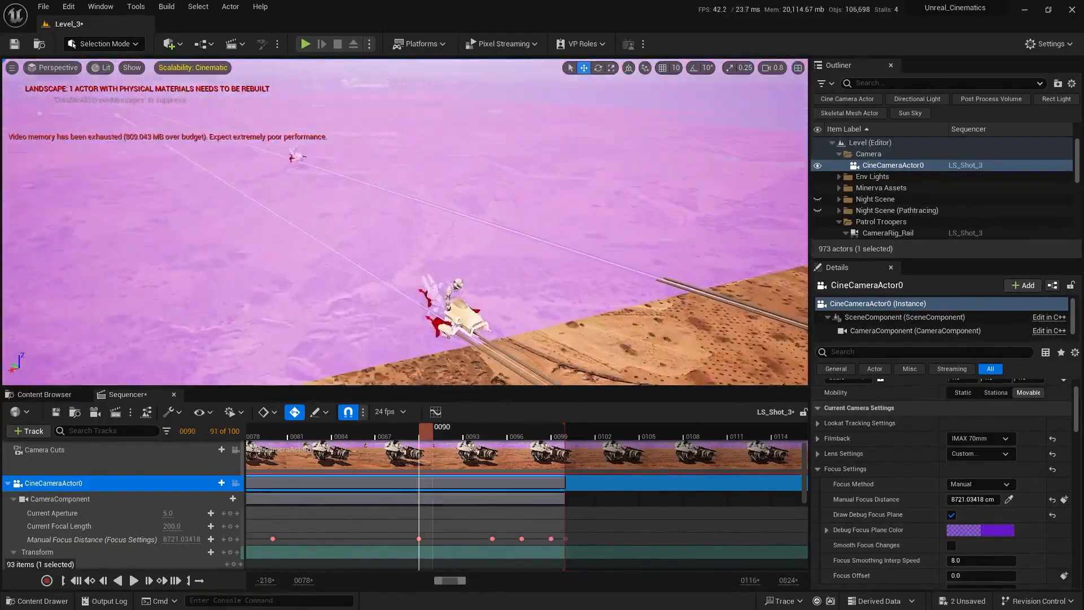
pyautogui.moveTo(480, 293); pyautogui.dragTo(550, 327, button='right')
# - Move to frame 85 and sample the scene depth from the hoverbike rider to key the manual focus distance
pyautogui.moveTo(392, 515); pyautogui.dragTo(539, 522, button='right')
pyautogui.moveTo(562, 445); pyautogui.dragTo(492, 440)
pyautogui.press('w')
pyautogui.scroll(1, 486, 271)
pyautogui.moveTo(486, 271); pyautogui.dragTo(432, 257, button='right')
pyautogui.press('w')
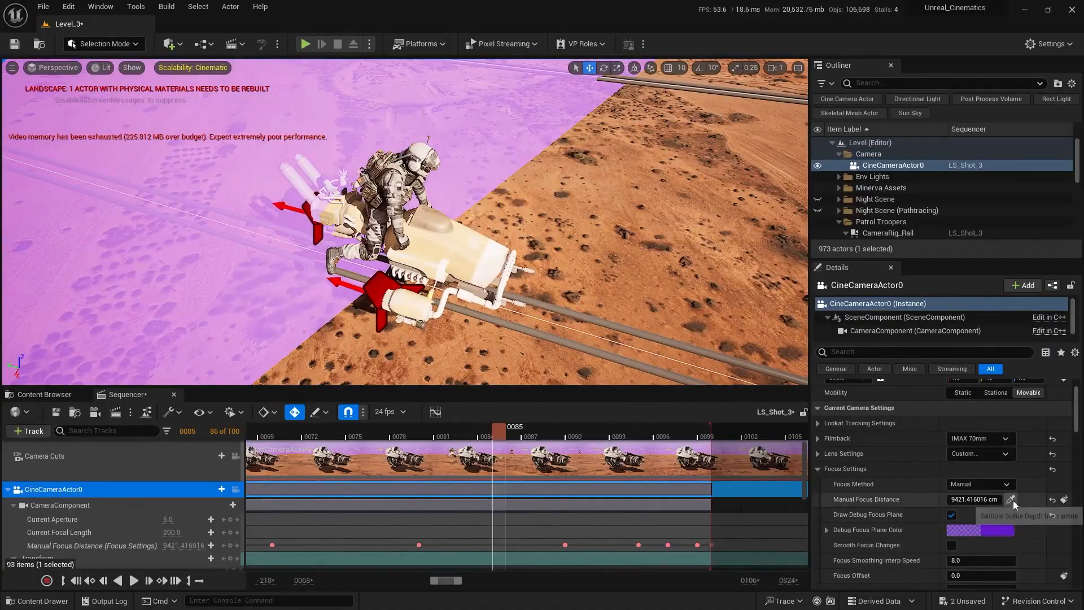
pyautogui.click(1011, 499)
pyautogui.click(408, 193)
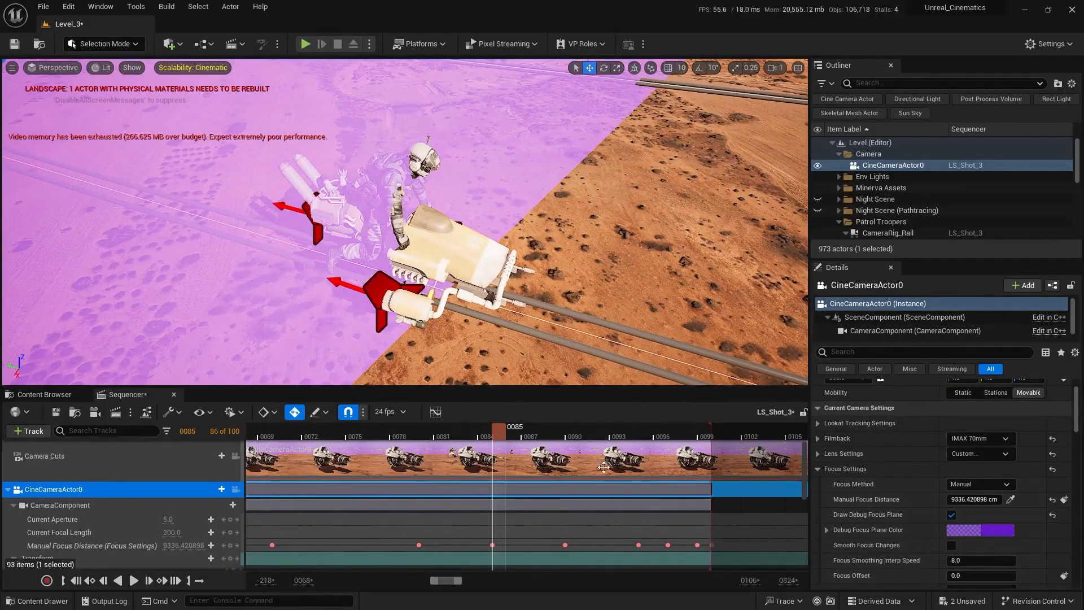
# - Check the focus plane's alignment with the hoverbike between frames 81 and 83
pyautogui.keyDown('ctrl'); pyautogui.scroll(-2, 480, 486); pyautogui.keyUp('ctrl')
pyautogui.moveTo(500, 433); pyautogui.dragTo(466, 435)
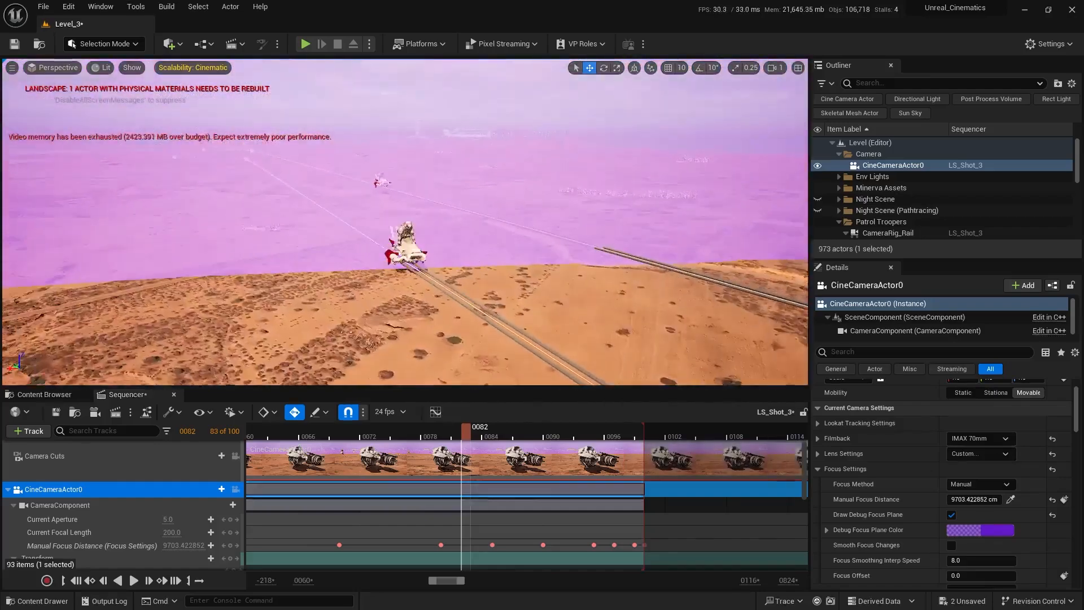
pyautogui.moveTo(433, 254); pyautogui.dragTo(526, 278, button='right')
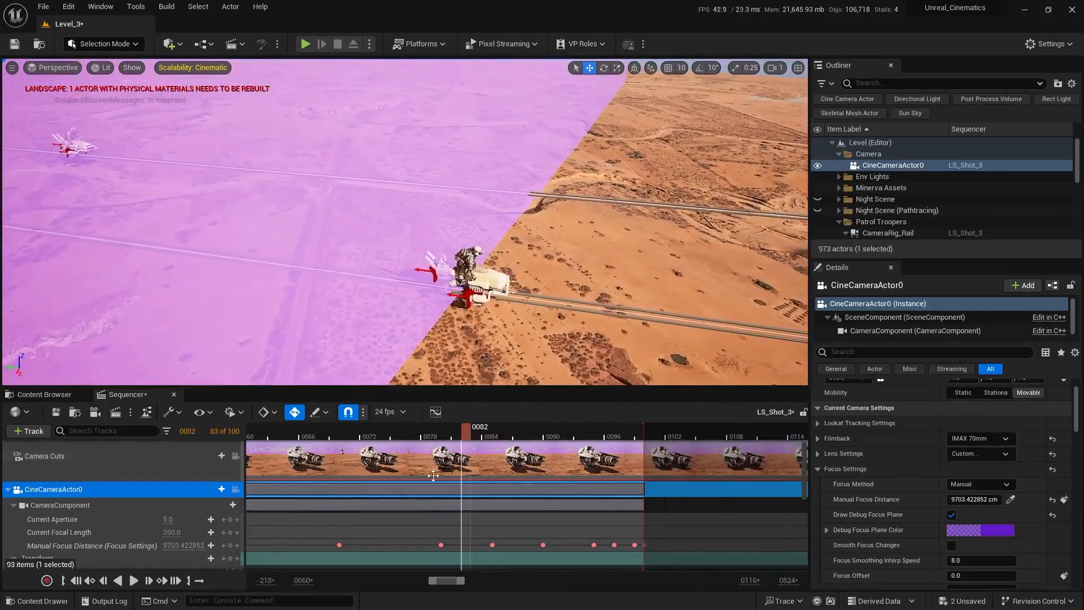
pyautogui.moveTo(469, 438); pyautogui.dragTo(457, 436)
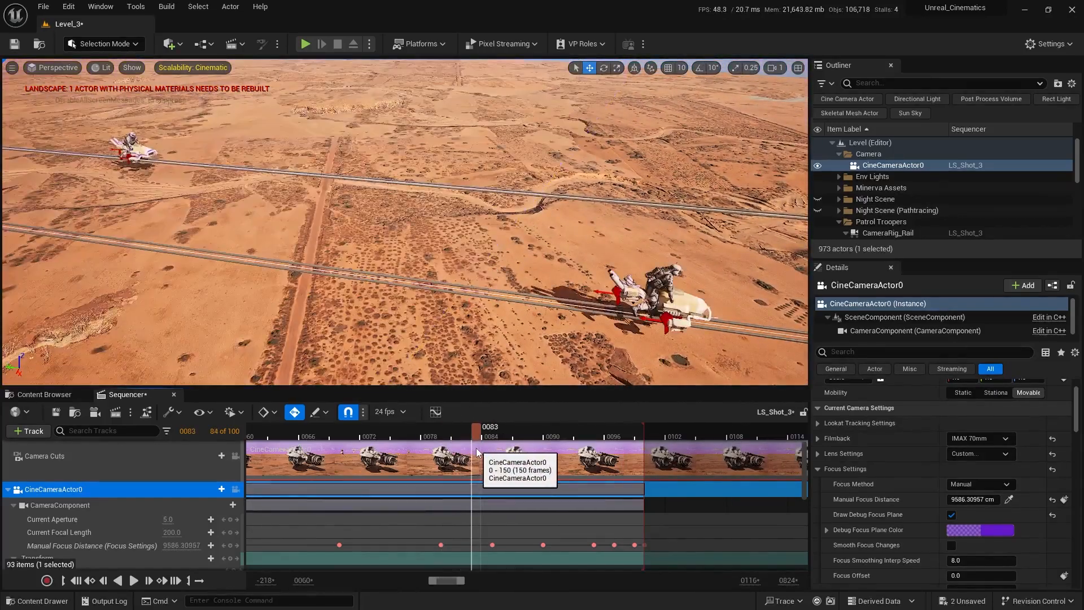
pyautogui.press('d')
pyautogui.moveTo(455, 305)
pyautogui.mouseDown(button='right')
pyautogui.moveTo(452, 291)
pyautogui.moveTo(319, 271)
pyautogui.mouseUp(button='right')
pyautogui.scroll(3, 455, 296)
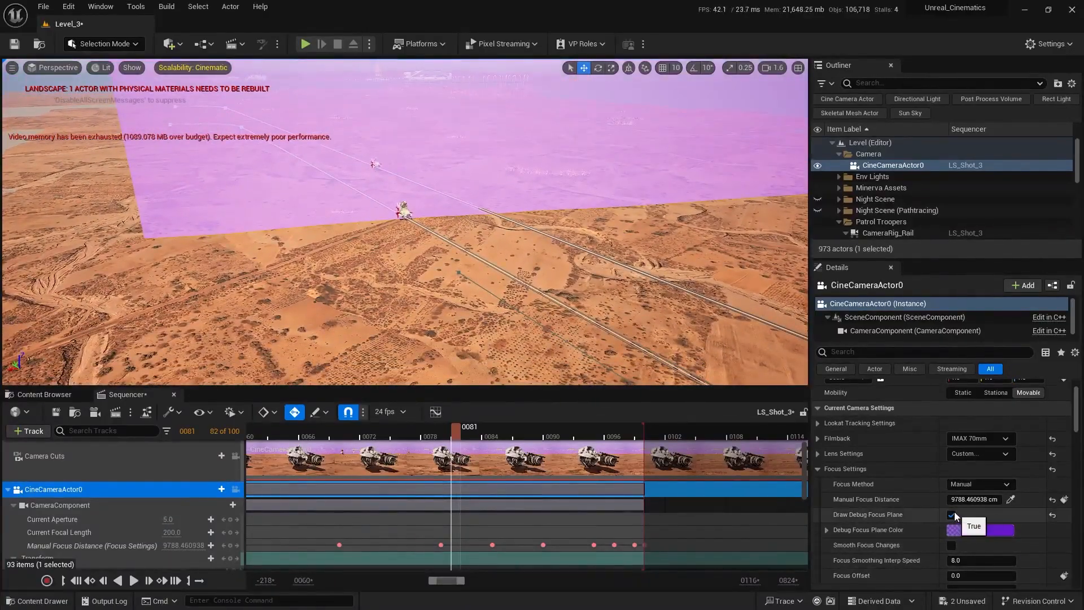
# - Turn off the debug focus plane and switch to a maximized view through the cine camera
pyautogui.click(951, 515)
pyautogui.keyDown('ctrl'); pyautogui.scroll(-5, 422, 517); pyautogui.keyUp('ctrl')
pyautogui.scroll(-2, 429, 511)
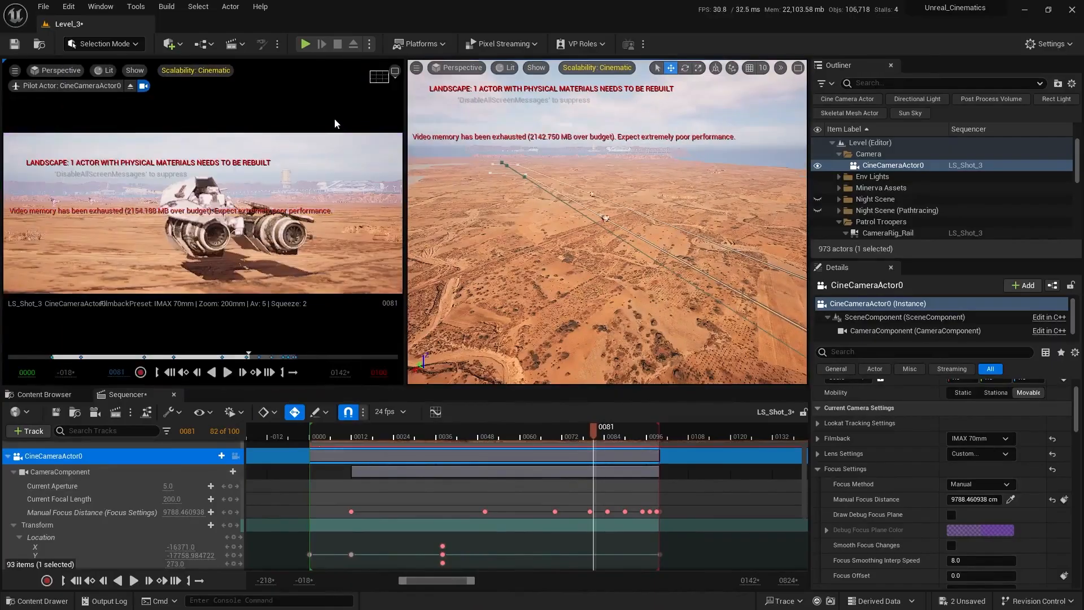
pyautogui.click(396, 72)
pyautogui.scroll(1, 634, 433)
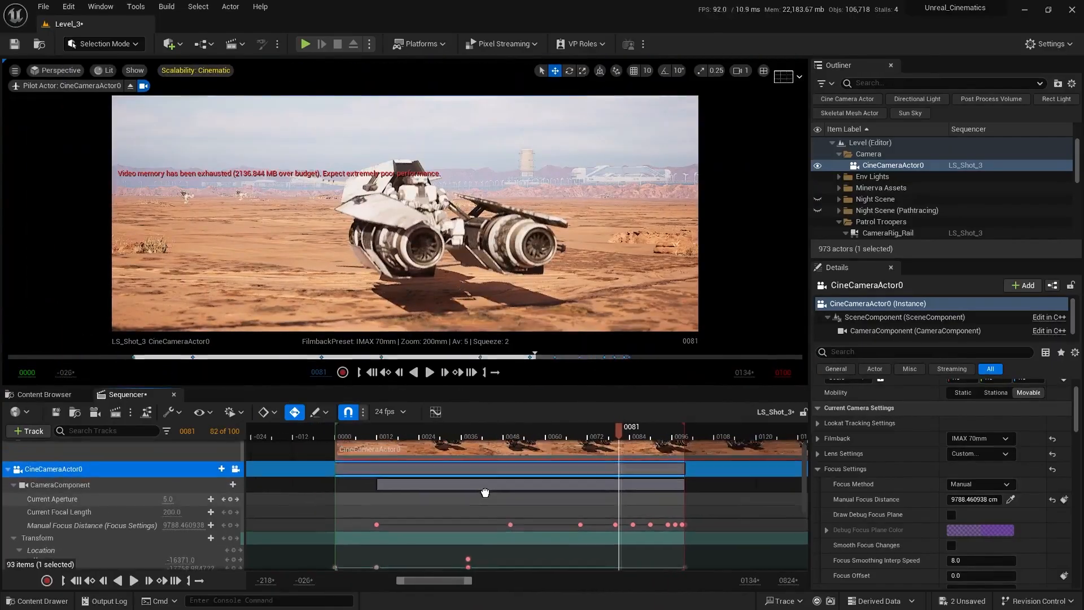
# - Key the manual focus distance at frame 0 to about 2658.4 cm using the debug focus plane as a guide, and hide the plane
pyautogui.moveTo(632, 430); pyautogui.dragTo(340, 483)
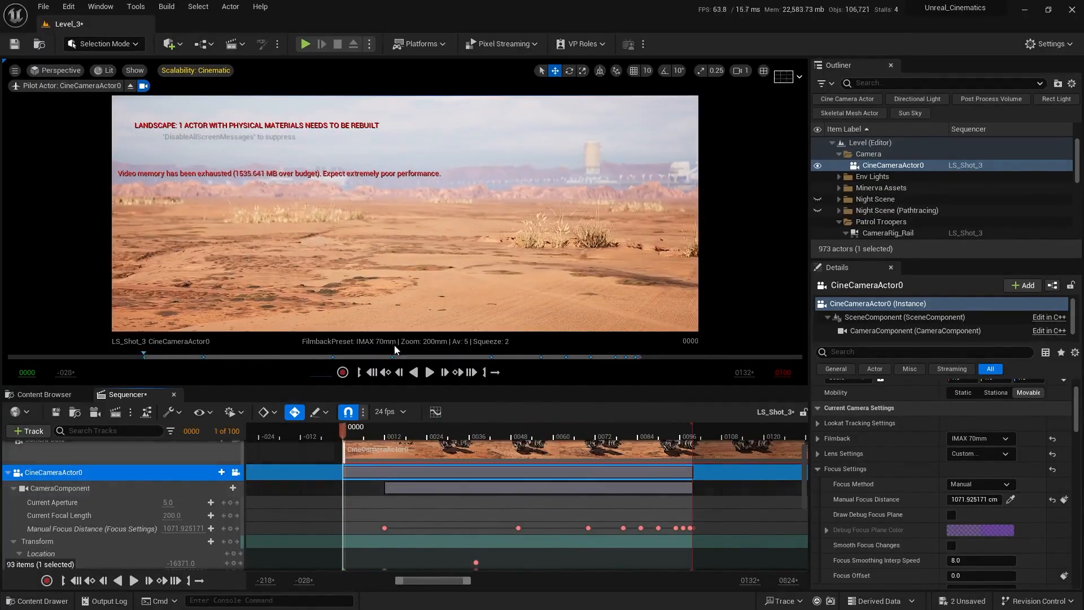
pyautogui.click(952, 515)
pyautogui.moveTo(970, 501)
pyautogui.mouseDown()
pyautogui.moveTo(959, 501)
pyautogui.moveTo(978, 501)
pyautogui.mouseUp()
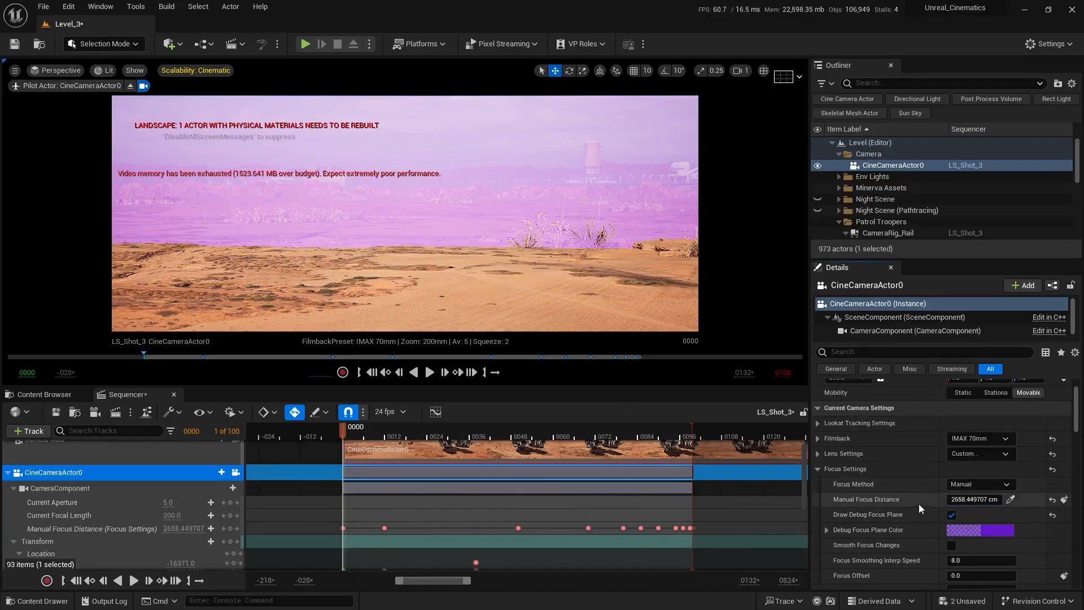
pyautogui.click(952, 515)
# - Play the shot from frame 0 through the cine camera to review the animated focus
pyautogui.keyDown('ctrl'); pyautogui.scroll(-1, 577, 497); pyautogui.keyUp('ctrl')
pyautogui.keyDown('ctrl'); pyautogui.scroll(-3, 577, 497); pyautogui.keyUp('ctrl')
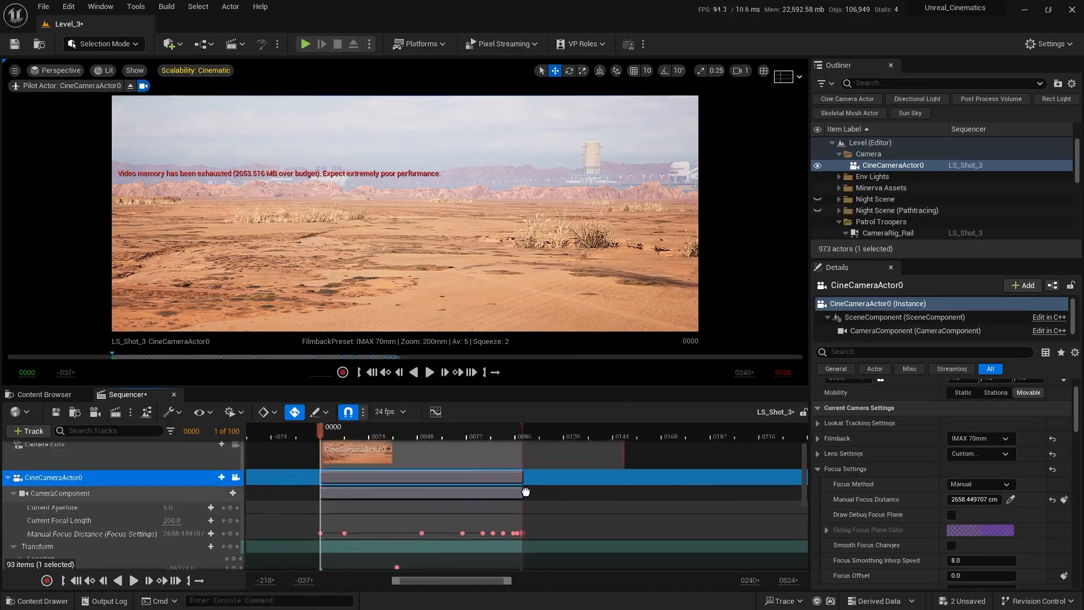
pyautogui.click(429, 372)
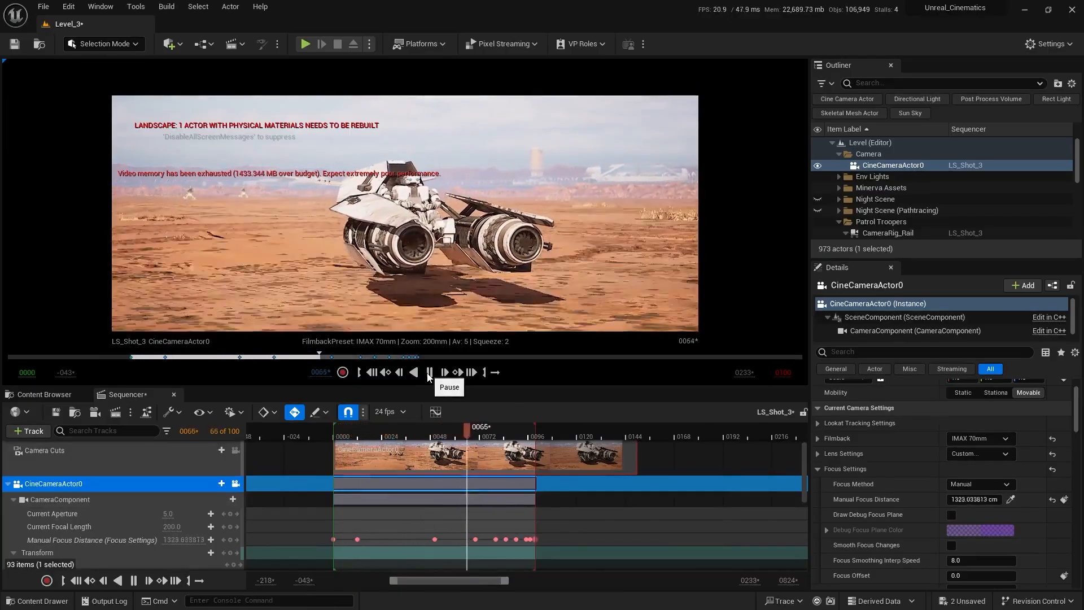
pyautogui.click(428, 373)
# - Go back to about frame 40 and turn on the debug focus plane to inspect the focus on the speeder
pyautogui.keyDown('ctrl'); pyautogui.scroll(2, 446, 486); pyautogui.keyUp('ctrl')
pyautogui.moveTo(493, 436); pyautogui.dragTo(371, 438)
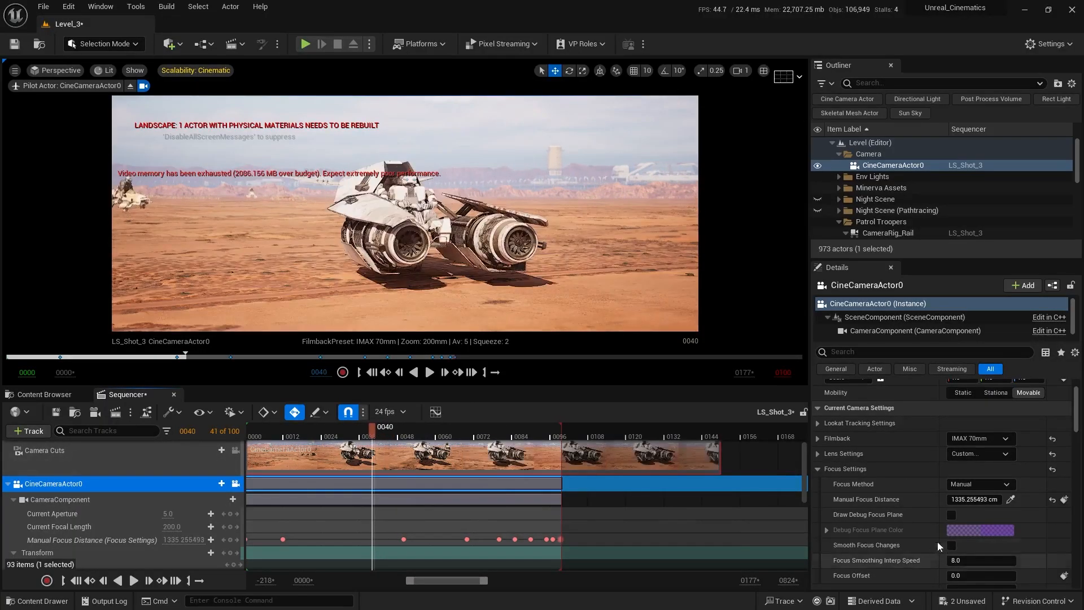
pyautogui.moveTo(336, 460); pyautogui.dragTo(428, 459, button='right')
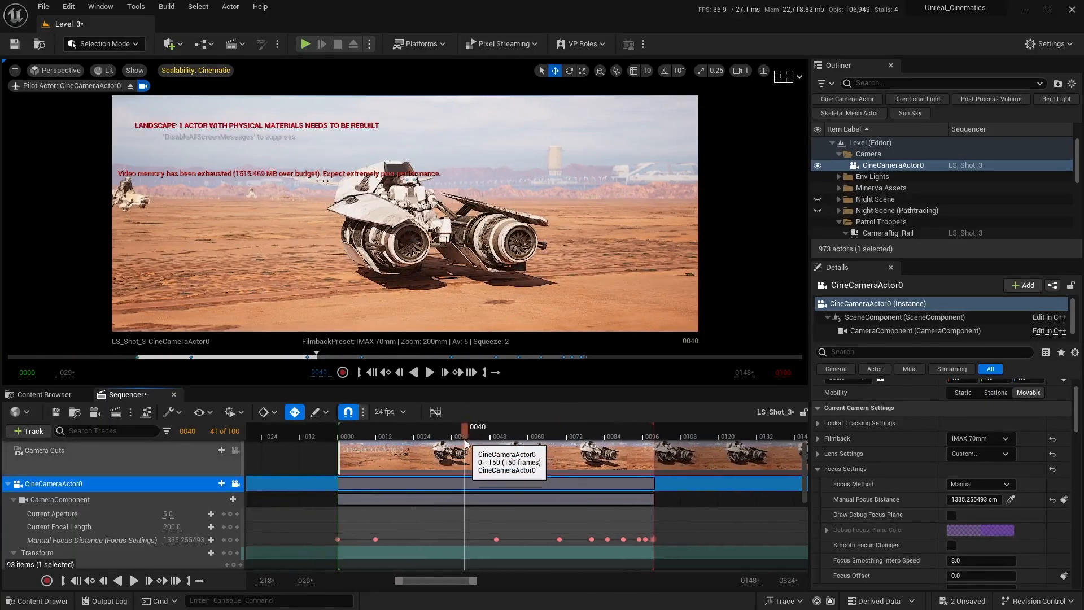
pyautogui.moveTo(469, 437)
pyautogui.mouseDown()
pyautogui.moveTo(443, 437)
pyautogui.moveTo(467, 436)
pyautogui.mouseUp()
pyautogui.click(951, 515)
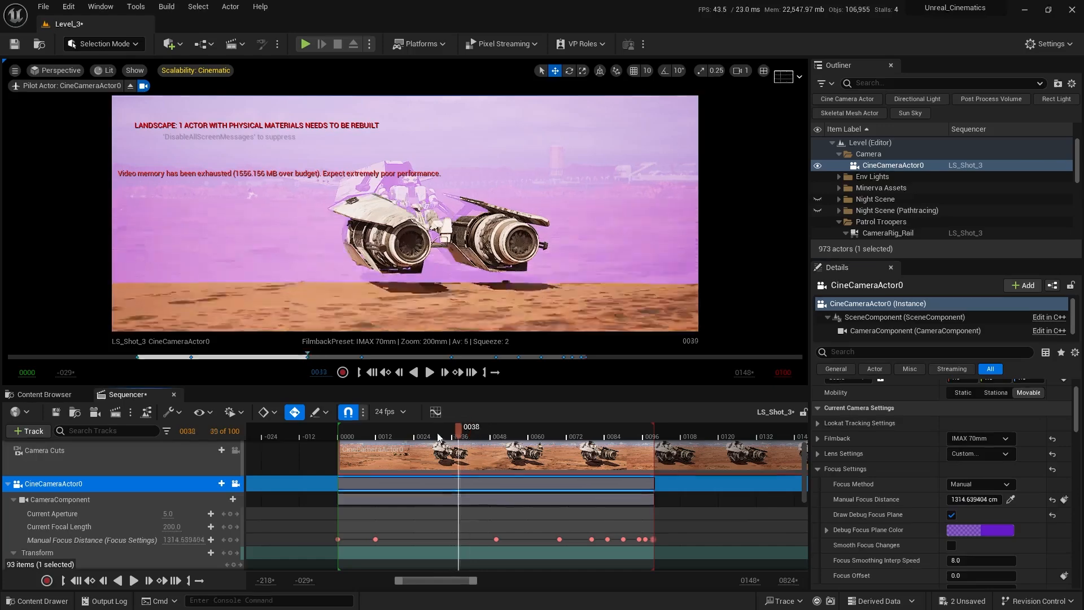
# - Key the manual focus distance to about 1370.3 cm at frame 31 and 1418.7 cm at frame 22, guided by the debug focus plane
pyautogui.moveTo(437, 434); pyautogui.dragTo(440, 461)
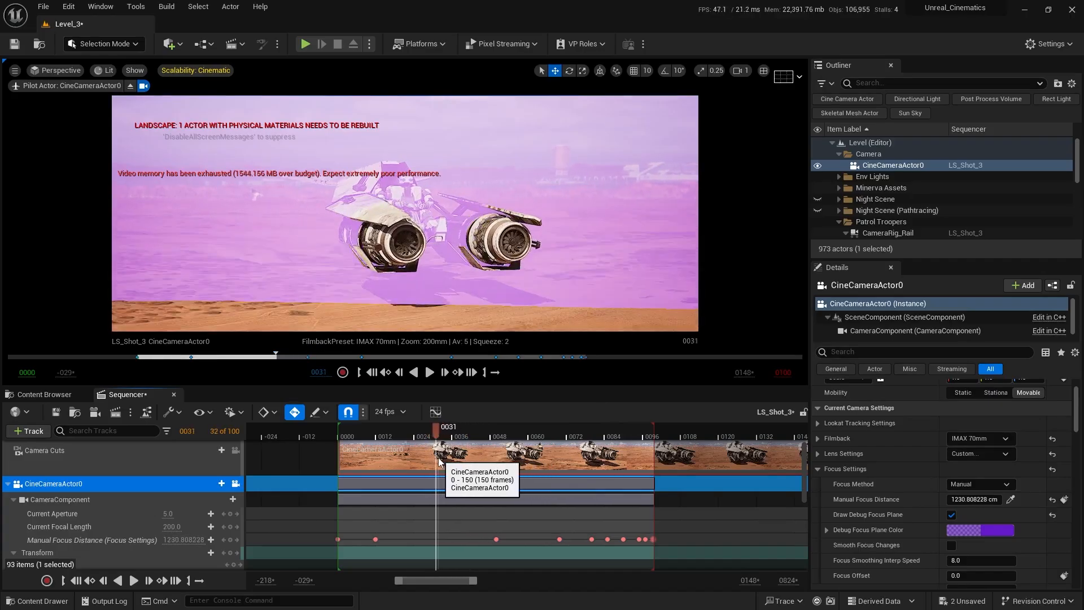
pyautogui.moveTo(966, 500)
pyautogui.mouseDown()
pyautogui.moveTo(955, 500)
pyautogui.moveTo(975, 501)
pyautogui.mouseUp()
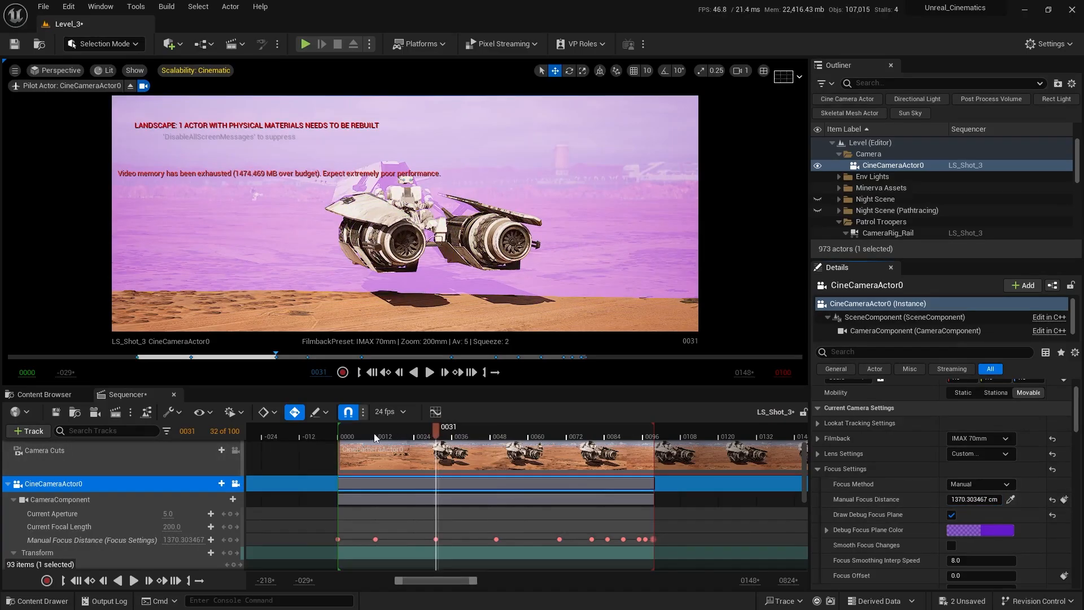
pyautogui.moveTo(374, 437); pyautogui.dragTo(411, 448)
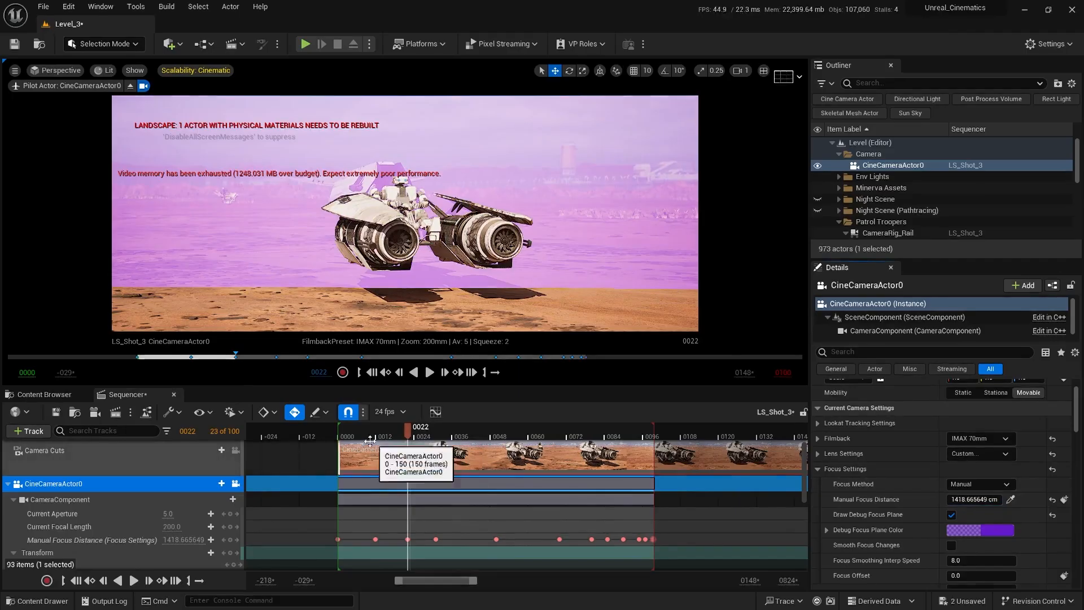
# - Scrub through the shot with the debug focus plane, hide the plane, and play the shot from frame 0 to review the focus
pyautogui.moveTo(377, 445); pyautogui.dragTo(588, 479)
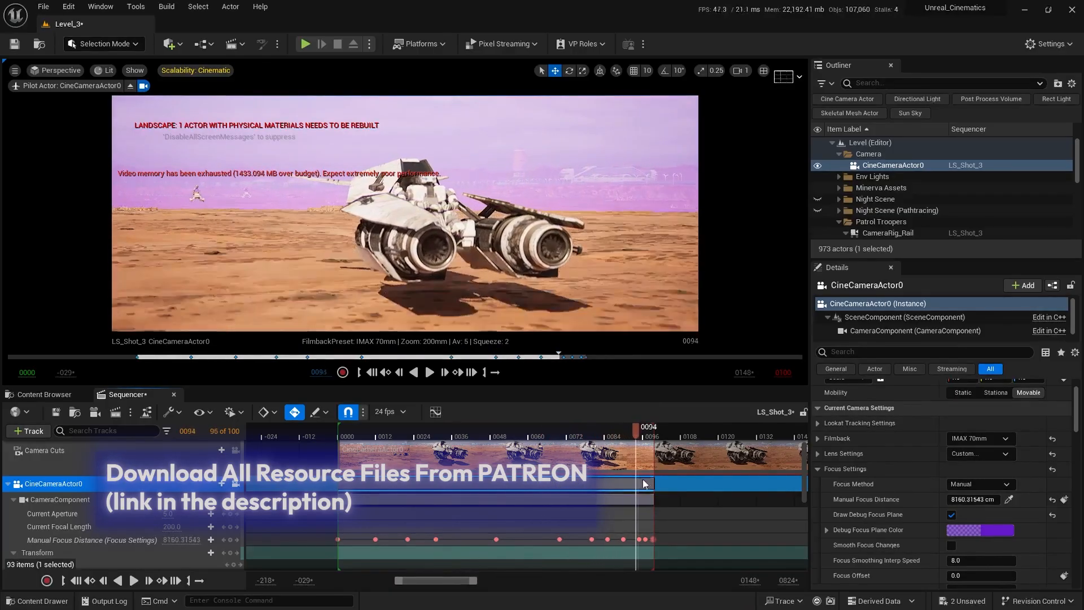
pyautogui.moveTo(477, 485); pyautogui.dragTo(404, 484)
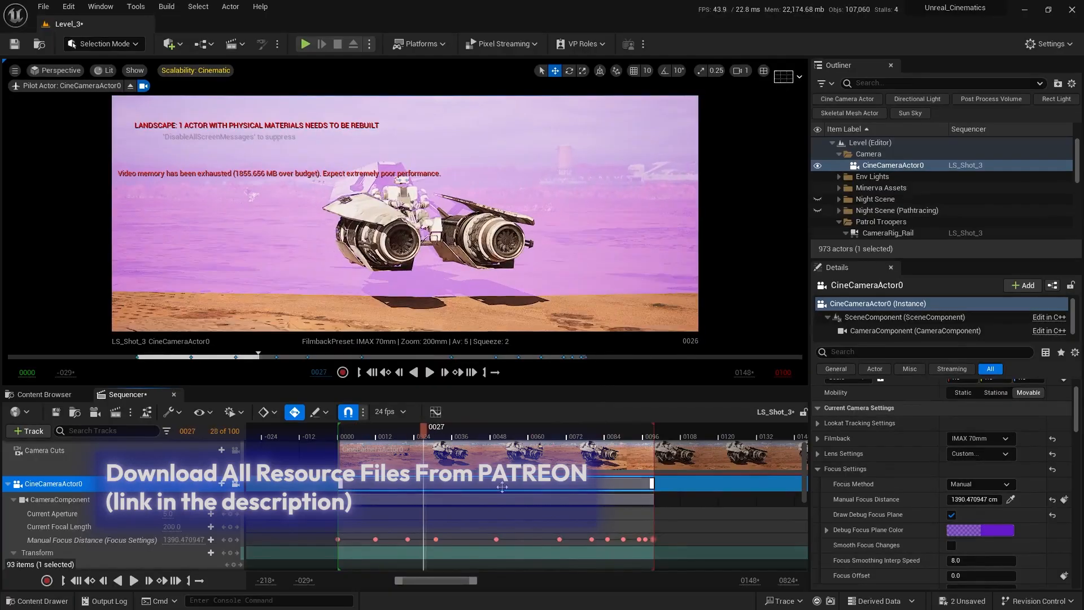
pyautogui.click(951, 514)
pyautogui.scroll(-3, 397, 431)
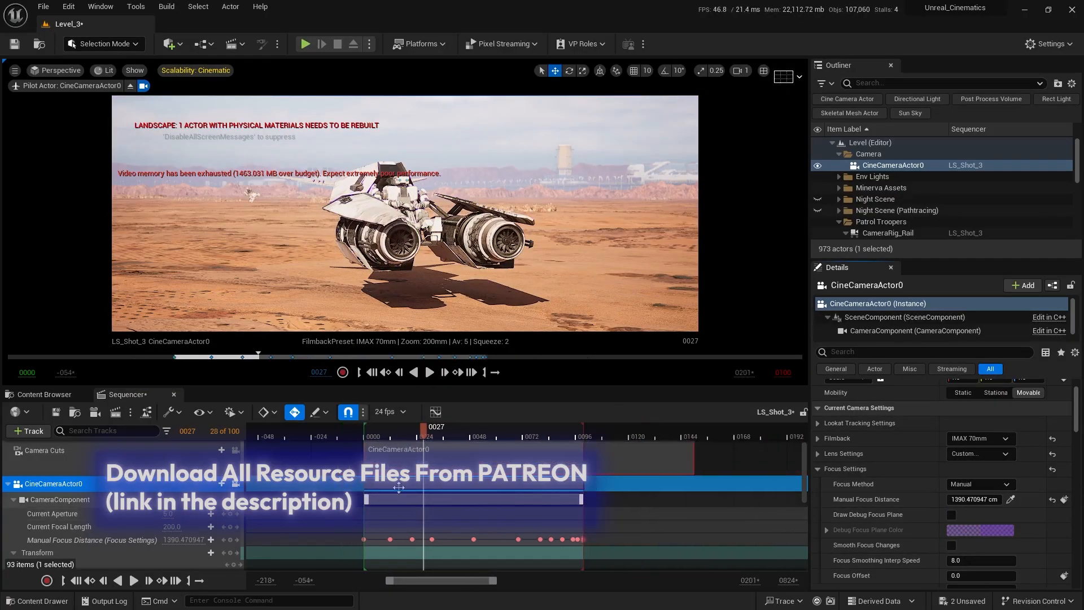
pyautogui.click(360, 435)
pyautogui.press('space')
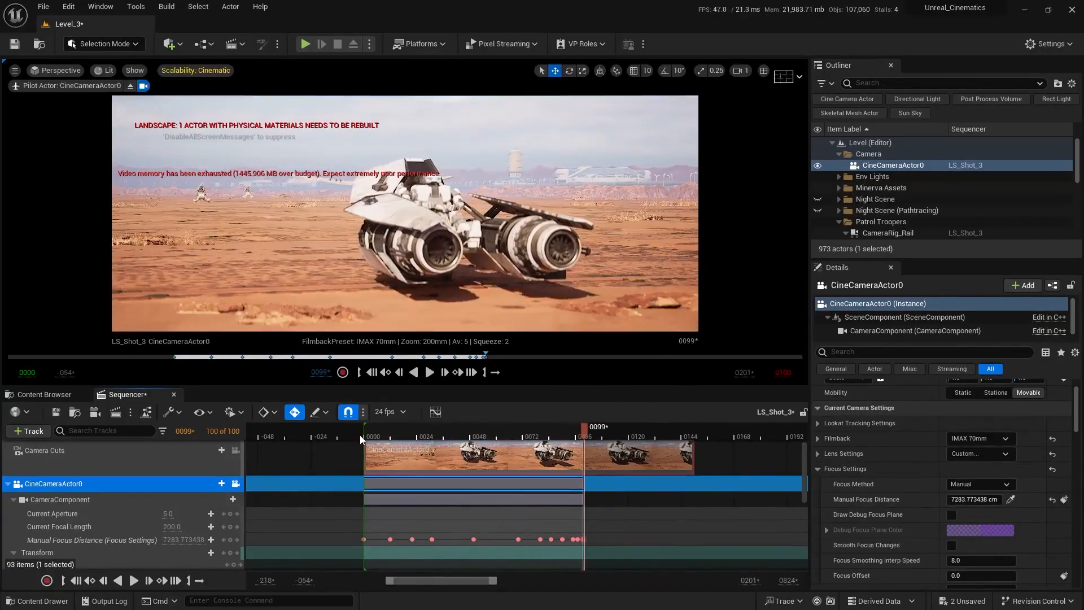
pyautogui.press('space')
pyautogui.press('space')
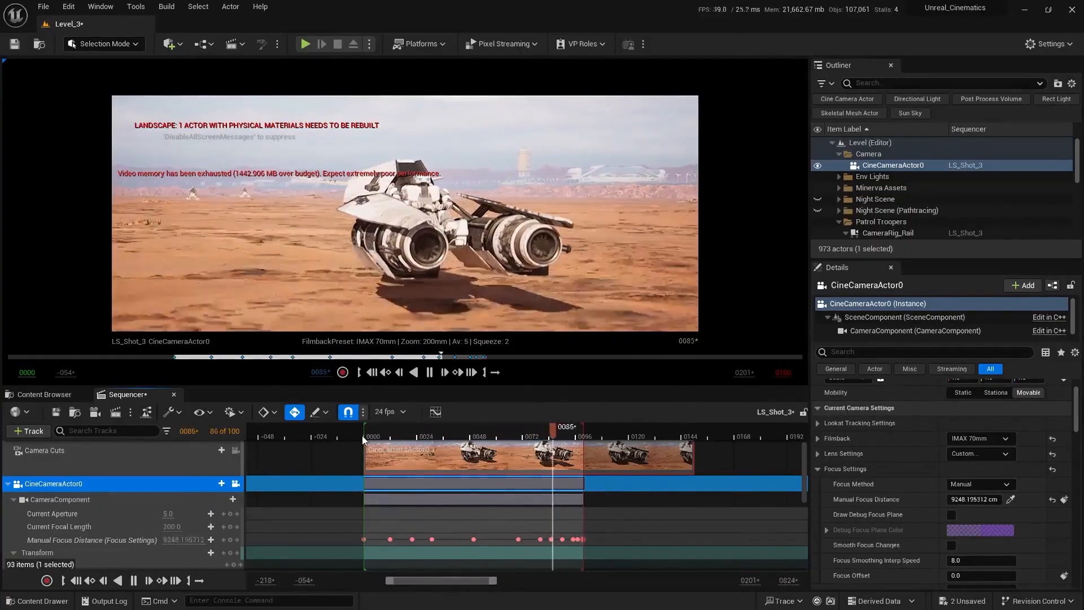
# - Key the camera's manual focus distance at frame 42 to about 1300.3 cm using the debug focus plane as a guide, and hide the plane
pyautogui.moveTo(362, 436); pyautogui.dragTo(493, 450)
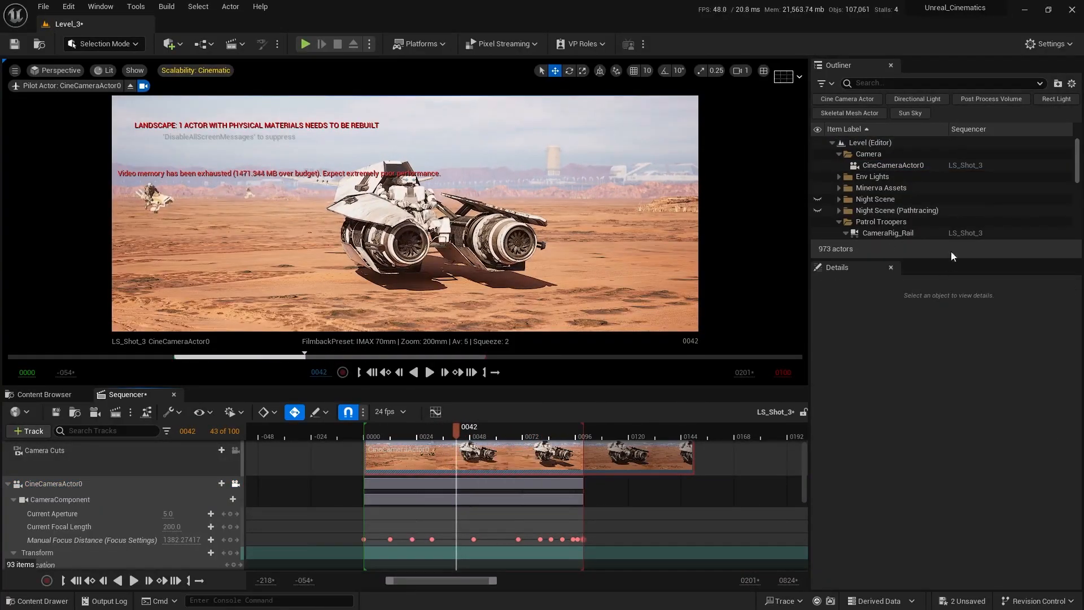
pyautogui.click(72, 484)
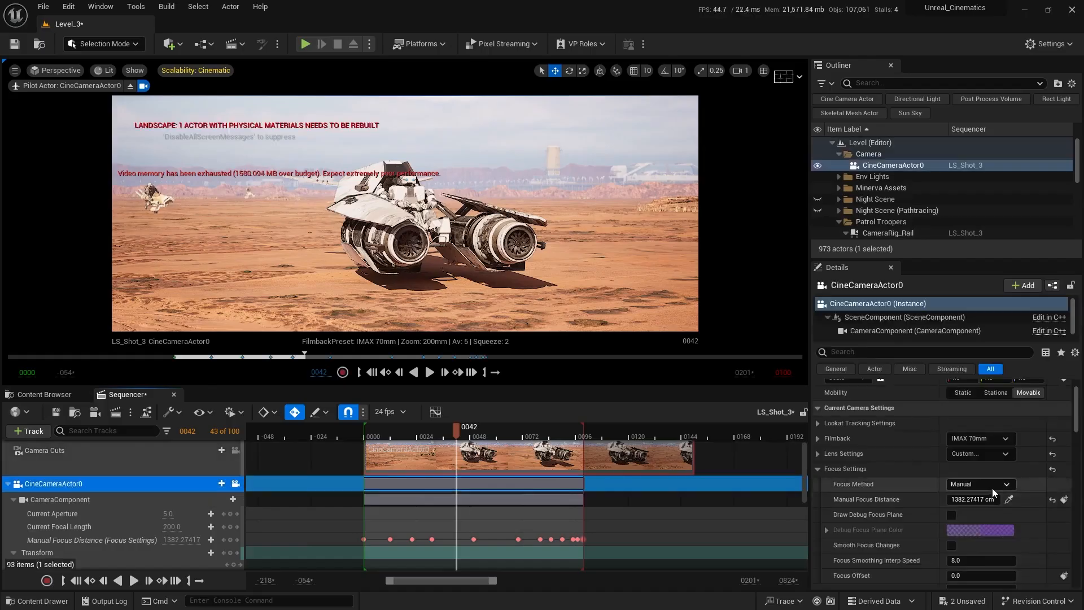
pyautogui.click(952, 515)
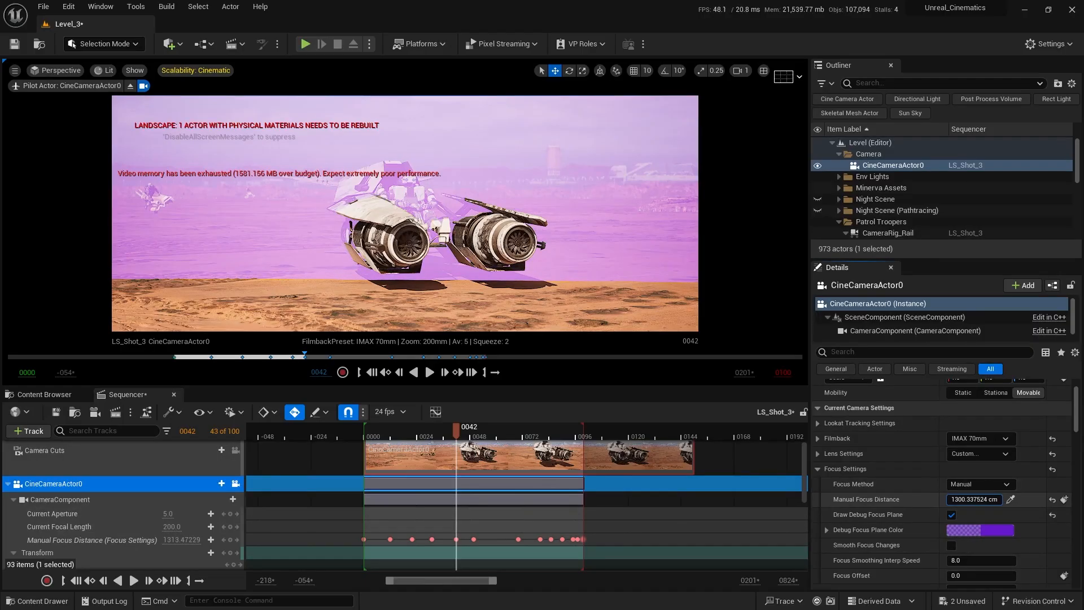
pyautogui.press('Return')
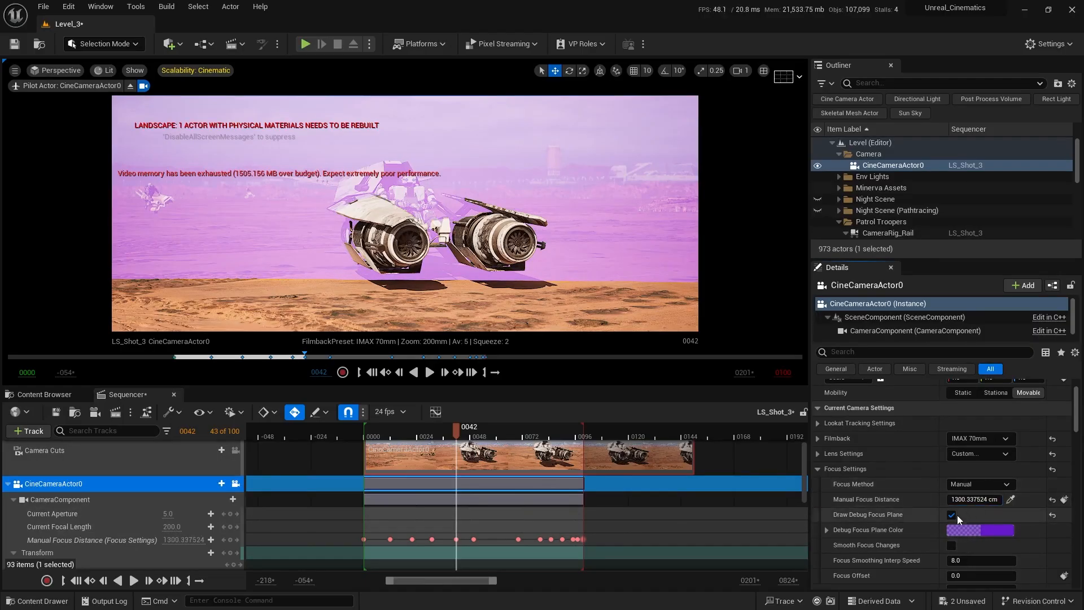
pyautogui.click(951, 515)
# - Play the shot from around frame 40 and again from the start to check the adjusted focus on the speeder
pyautogui.click(452, 436)
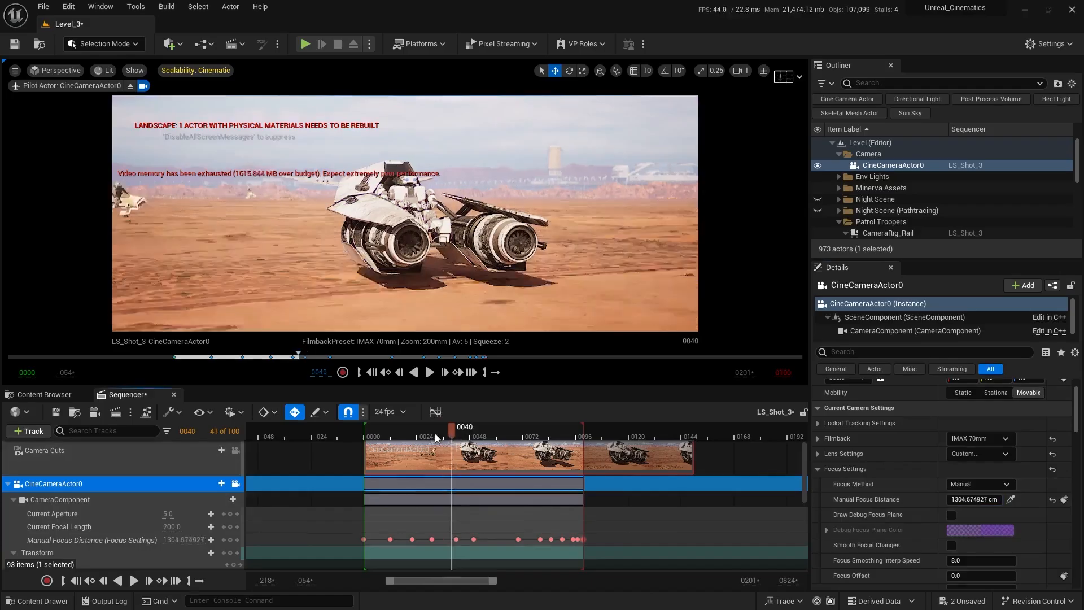
pyautogui.press('space')
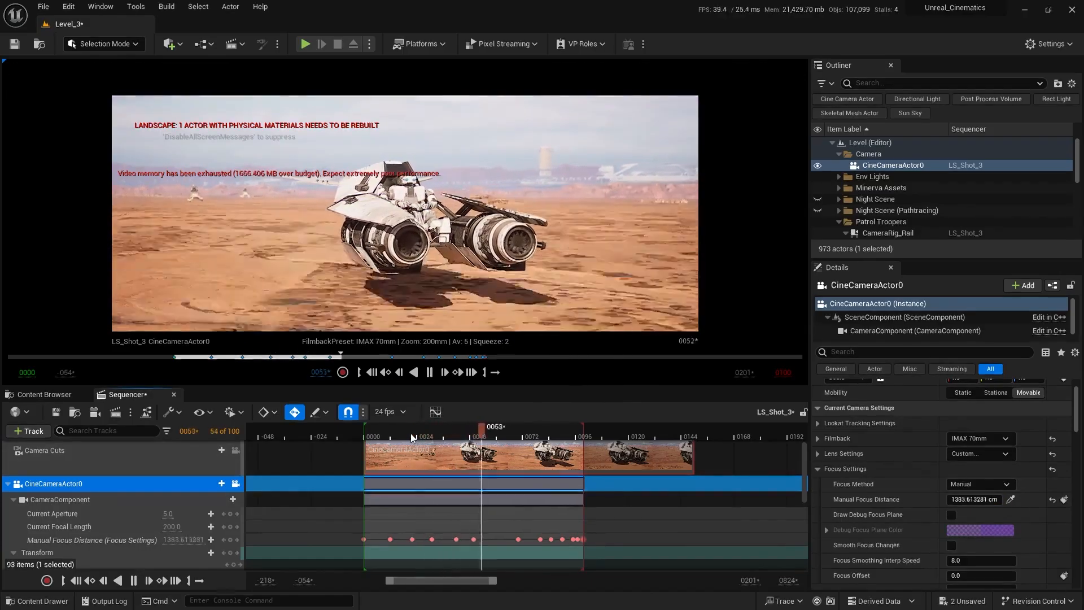
pyautogui.click(366, 437)
pyautogui.press('space')
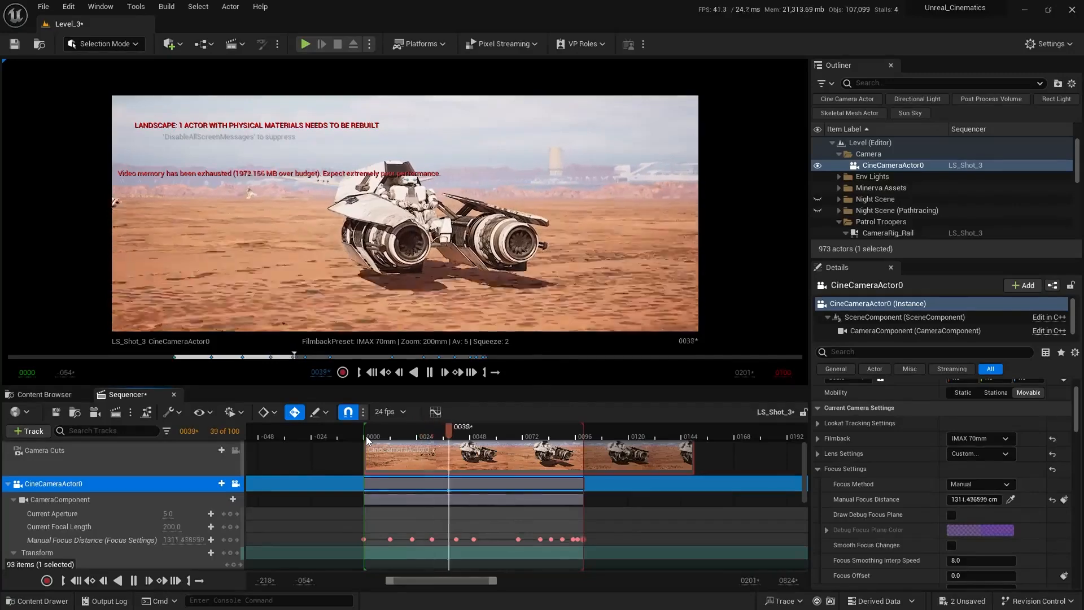
pyautogui.press('space')
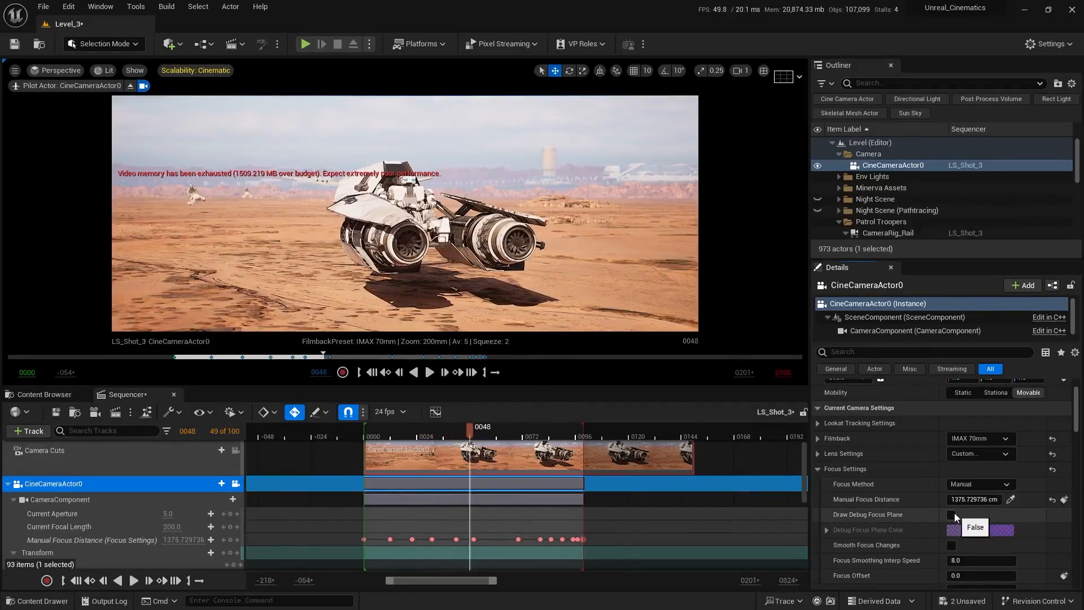
# - Show the debug focus plane, scrub to frame 55 to inspect where it meets the speeder, and hide the plane
pyautogui.click(951, 515)
pyautogui.moveTo(447, 437); pyautogui.dragTo(486, 451)
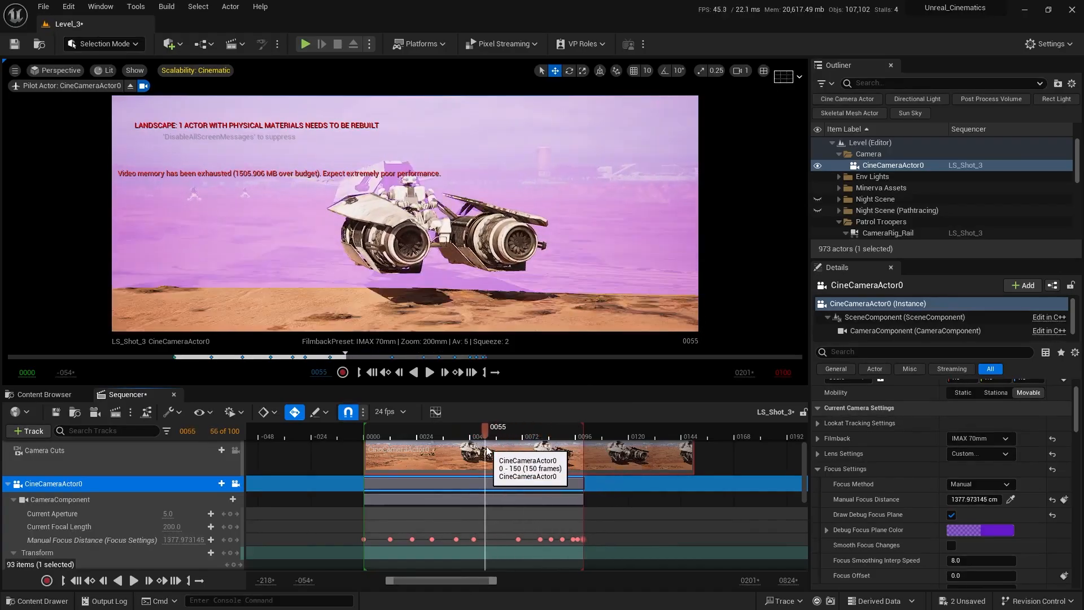
pyautogui.click(951, 515)
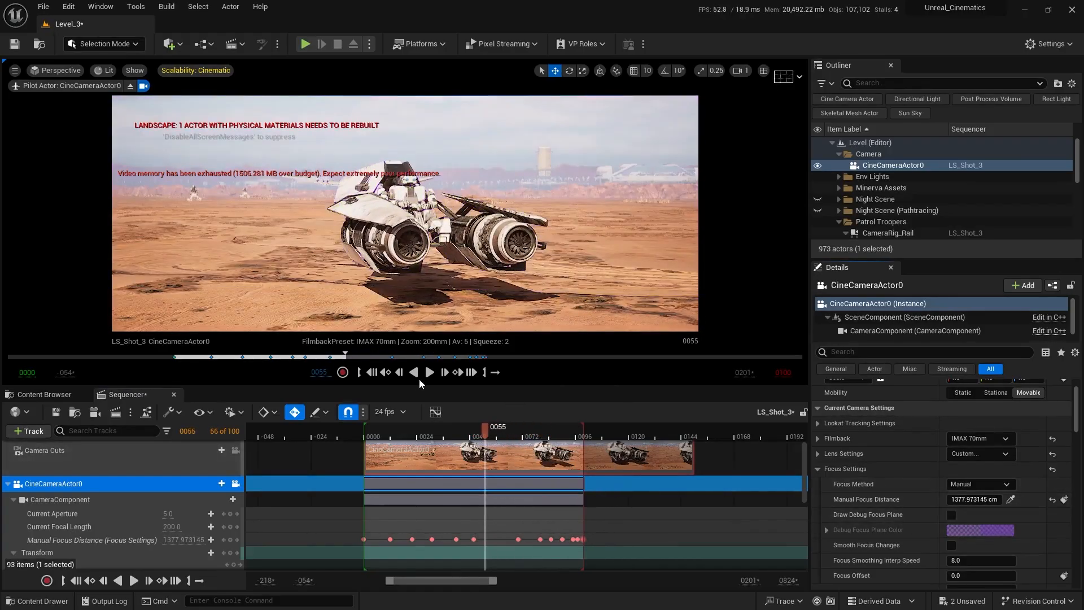
# - Scrub to frame 91 and back, play the shot through to its end, and return to frame 15
pyautogui.moveTo(507, 434); pyautogui.dragTo(559, 433)
pyautogui.scroll(-3, 336, 516)
pyautogui.scroll(2, 310, 516)
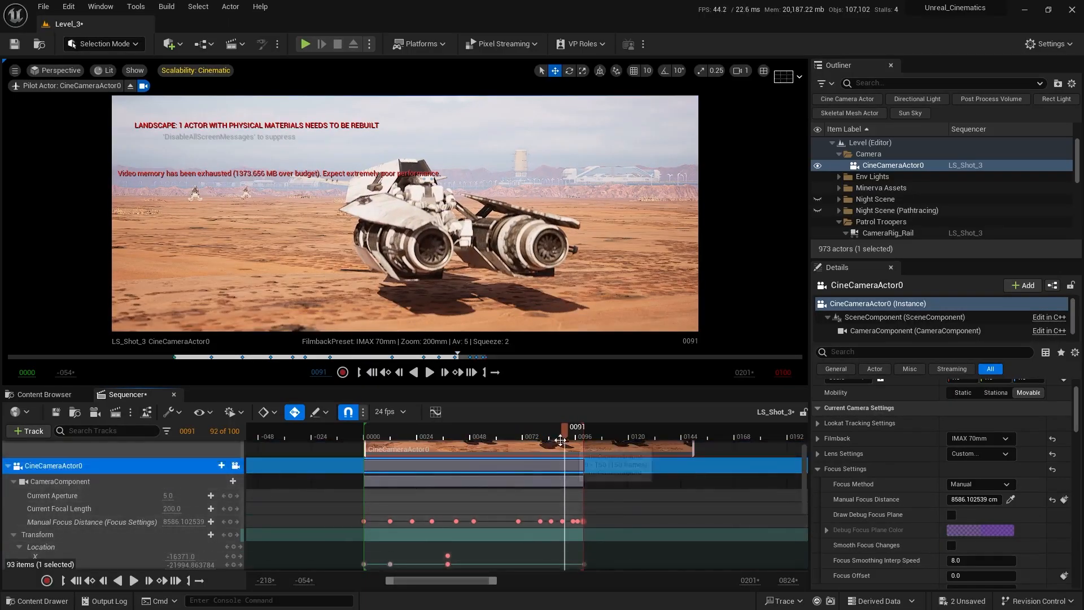
pyautogui.moveTo(561, 434); pyautogui.dragTo(388, 452)
pyautogui.press('space')
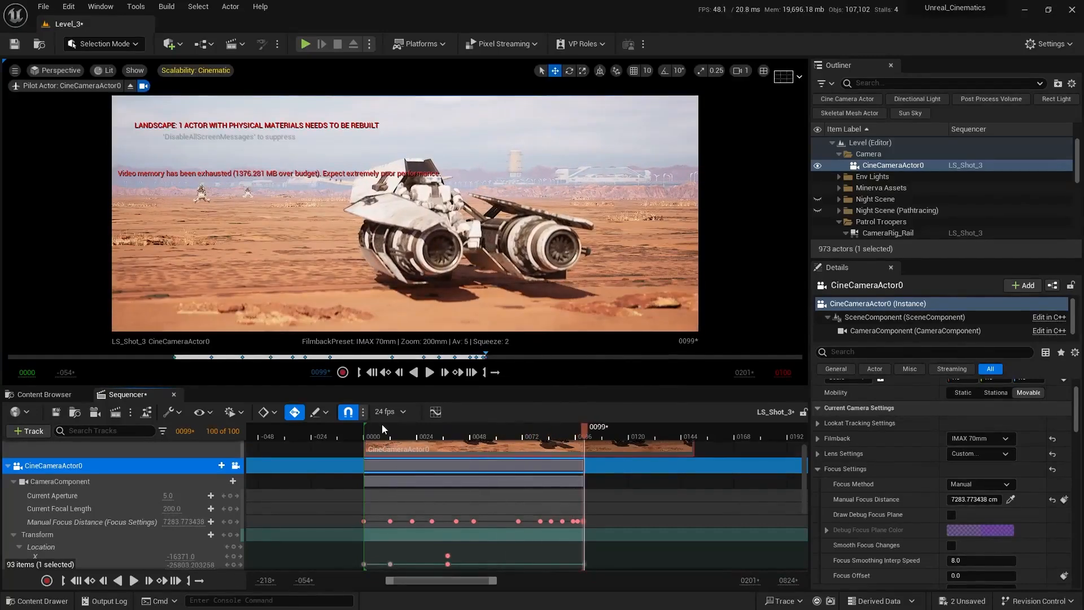
pyautogui.moveTo(372, 435); pyautogui.dragTo(397, 440)
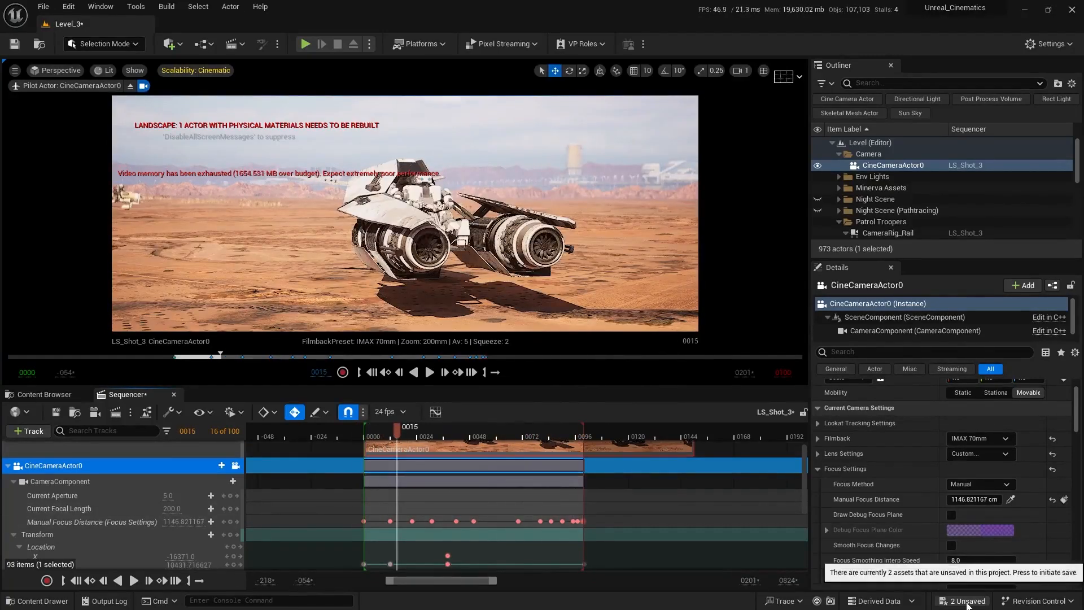
# - Save the unsaved Level_3 and LS_Shot_3 assets
pyautogui.click(963, 601)
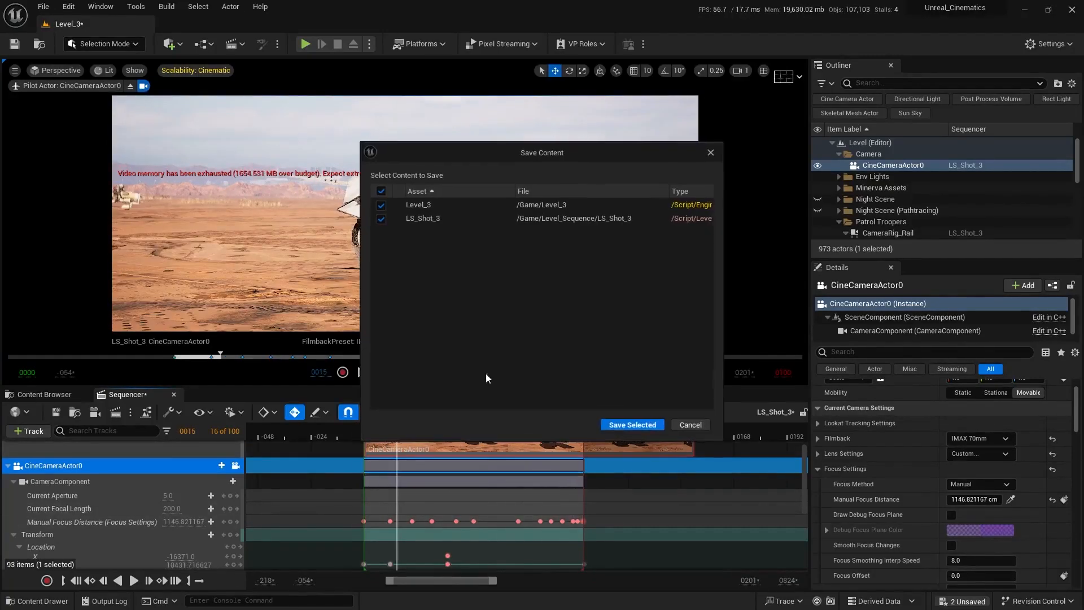
pyautogui.click(612, 424)
# - Duplicate the Shot_2 camera shake blueprint in the CameraShake_Blueprints folder, naming the copy Shot_3
pyautogui.click(44, 395)
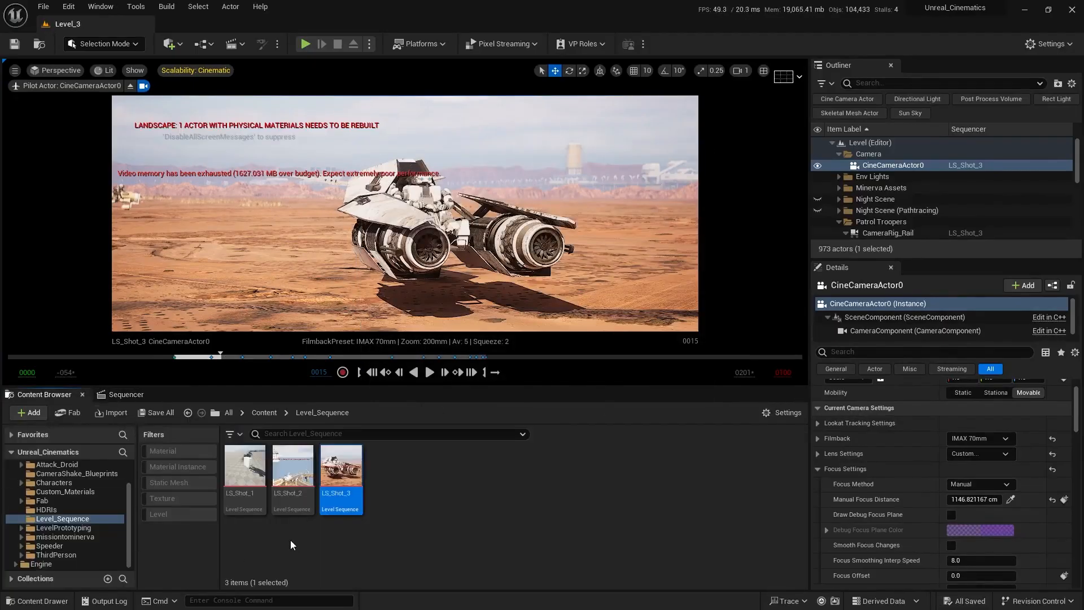
pyautogui.scroll(2, 34, 502)
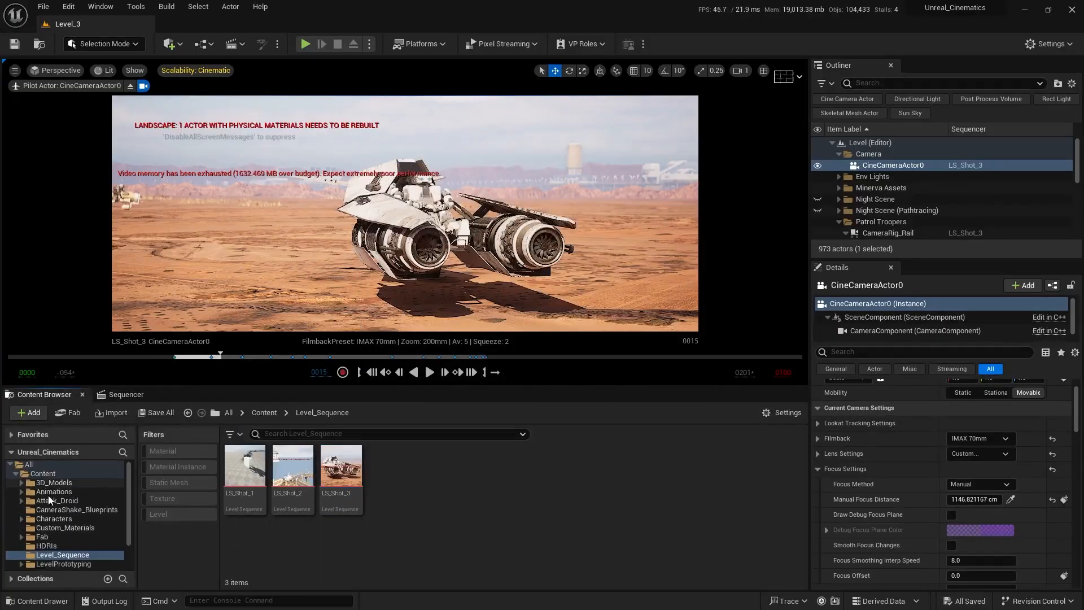
pyautogui.click(75, 511)
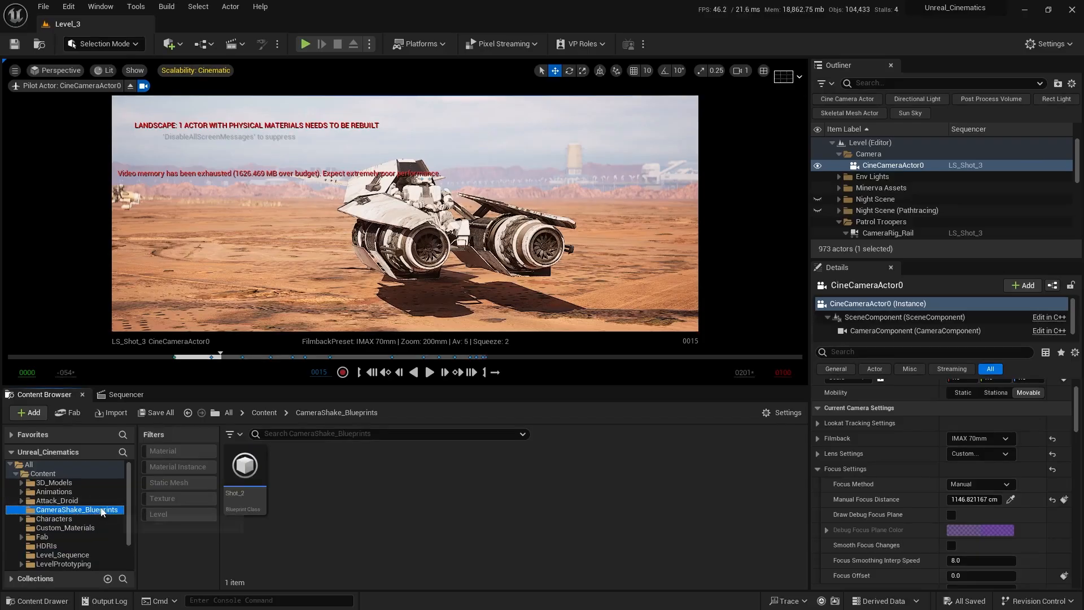
pyautogui.rightClick(230, 464)
pyautogui.click(316, 459)
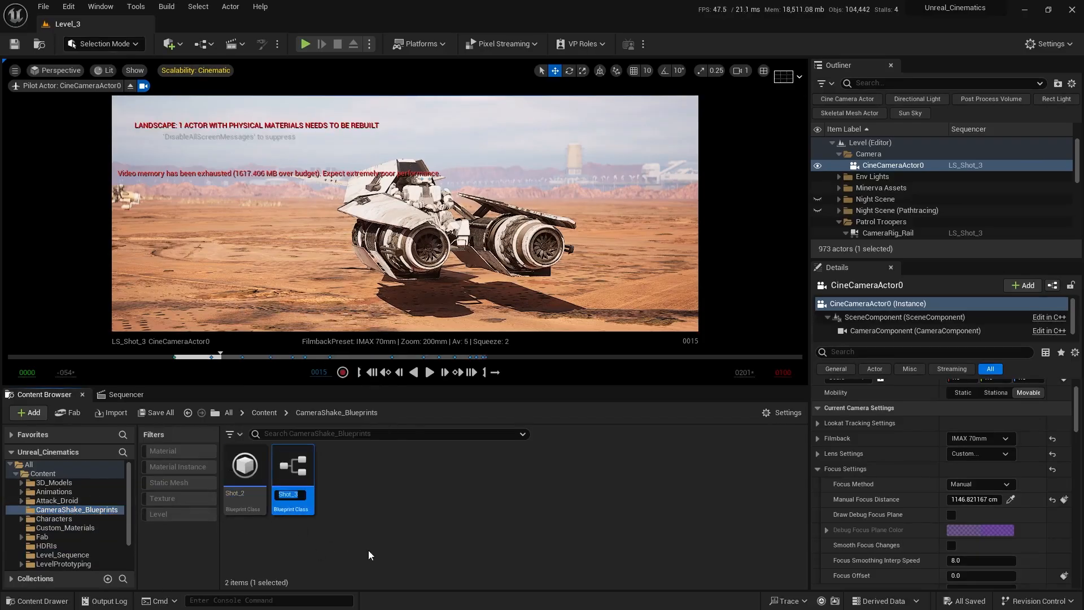
pyautogui.click(368, 518)
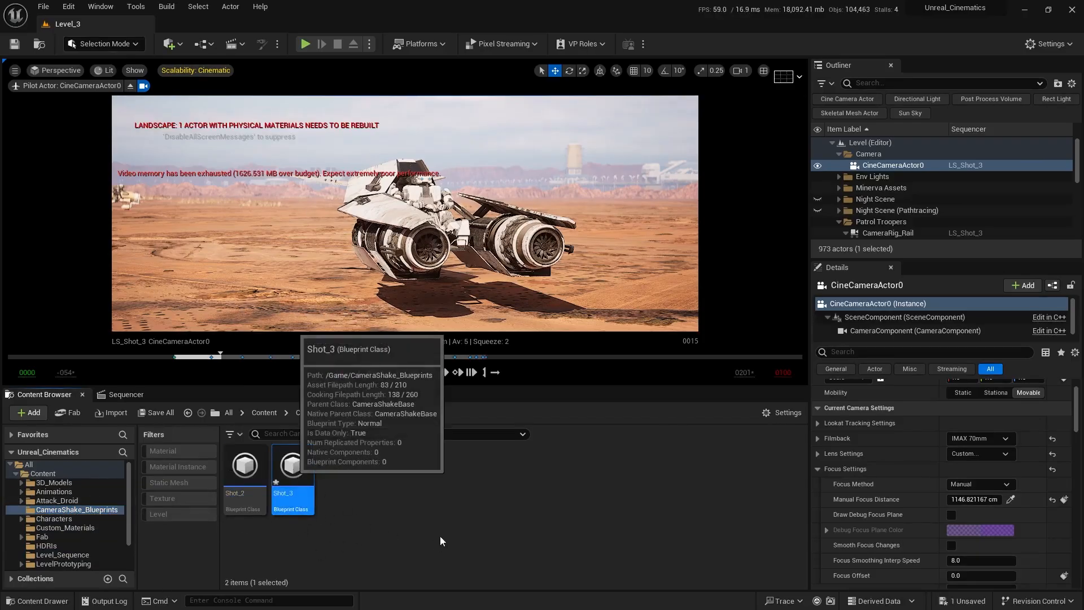
# - Open the Shot_3 camera shake beside the sequence, set its Duration, Blend in Time and Blend Out Time to 0, and compile it
pyautogui.click(125, 394)
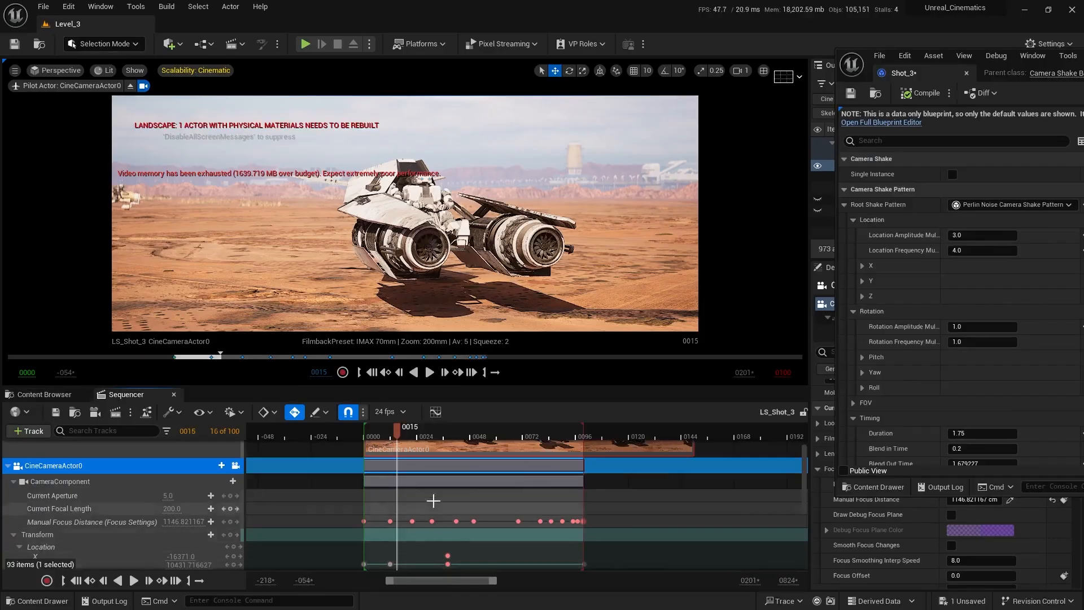
pyautogui.scroll(-1, 971, 435)
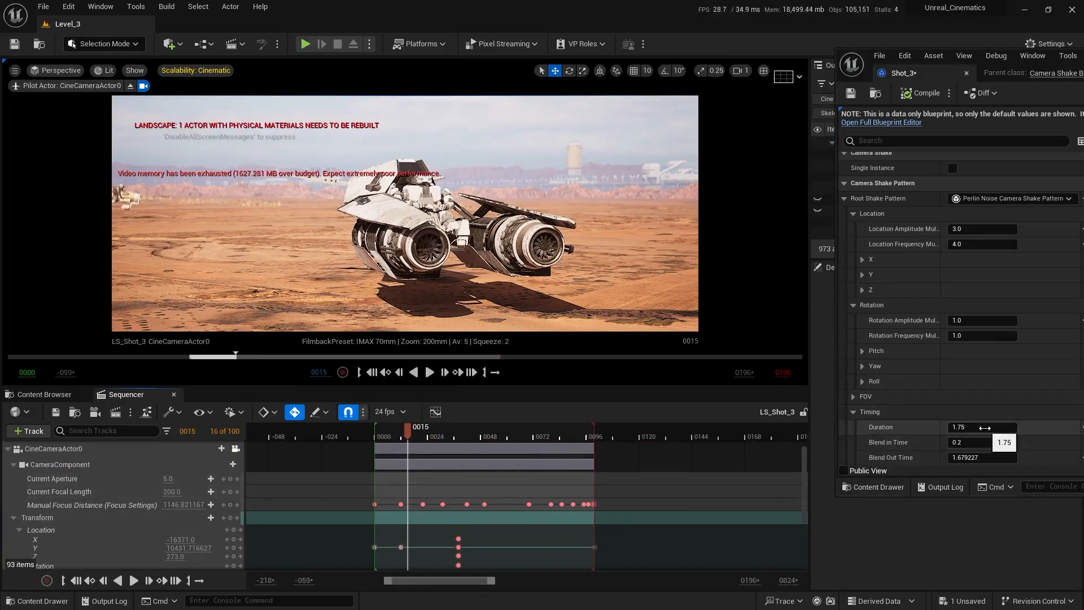
pyautogui.click(984, 428)
pyautogui.write('0')
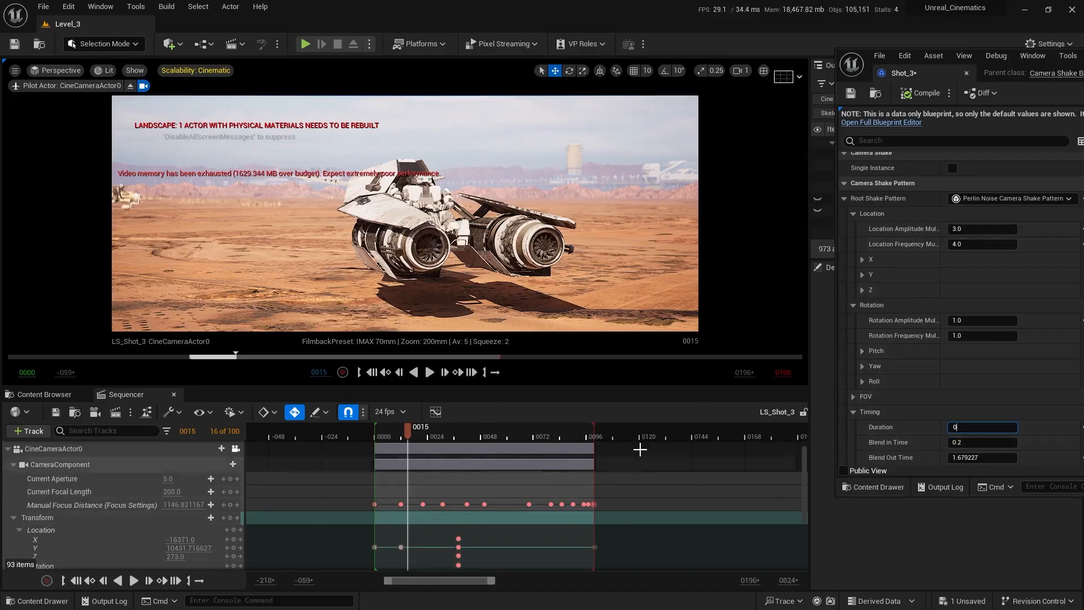
pyautogui.click(960, 442)
pyautogui.write('0')
pyautogui.click(960, 458)
pyautogui.write('0')
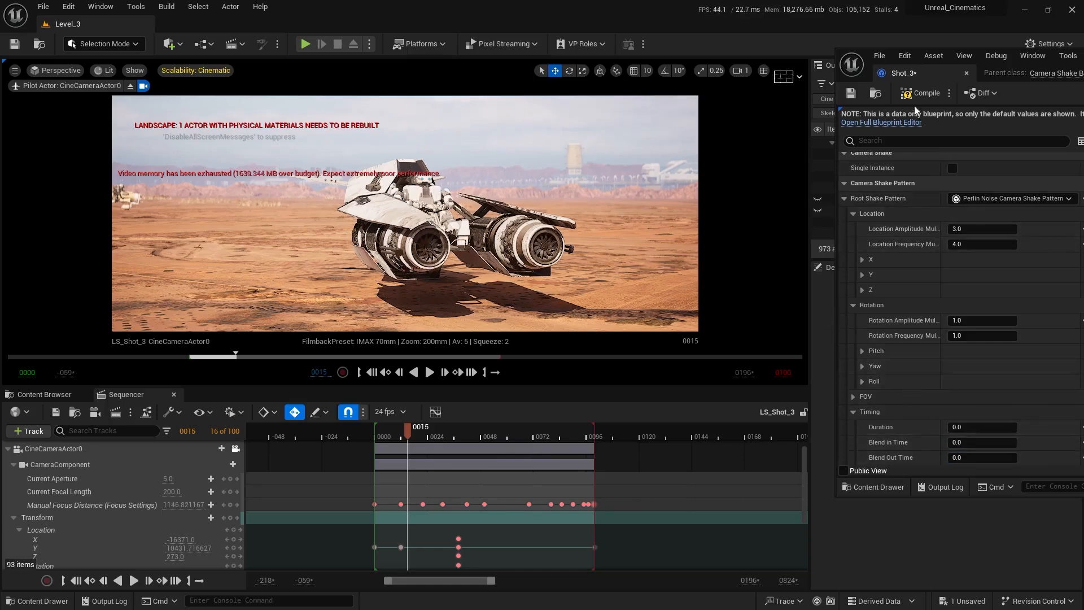
# - Move to frame 0 and add the Shot_3 camera shake to the CameraComponent of CineCameraActor0
pyautogui.click(376, 438)
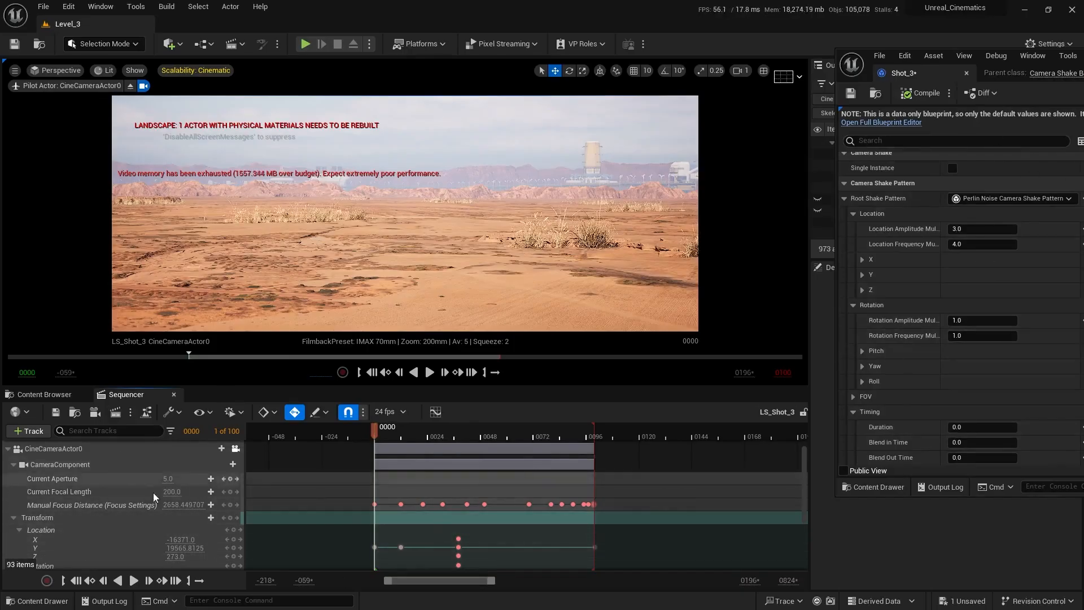
pyautogui.scroll(1, 90, 489)
pyautogui.scroll(-1, 90, 489)
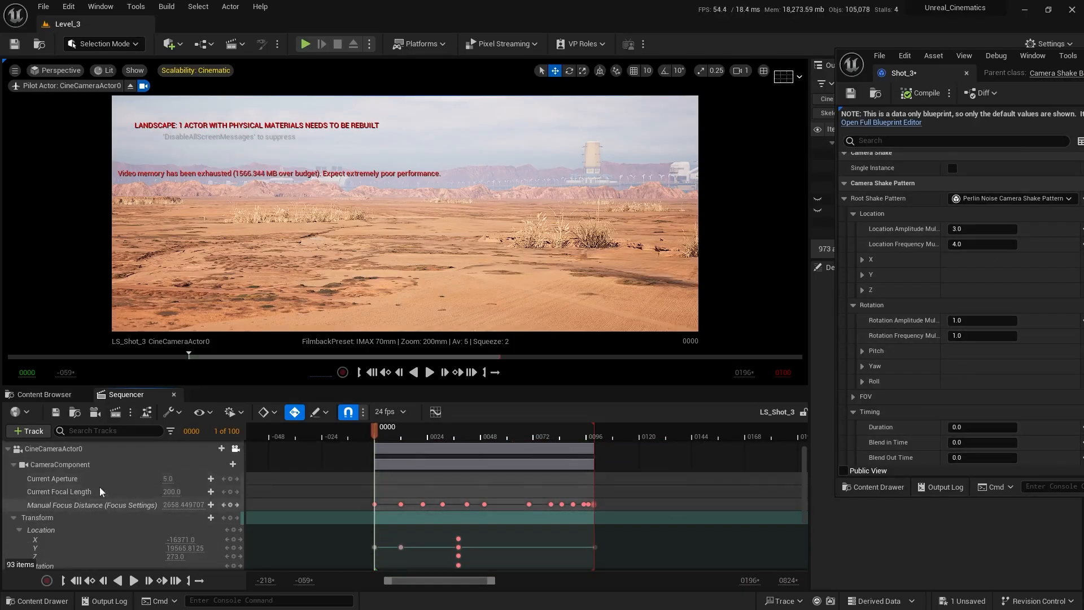
pyautogui.scroll(1, 91, 468)
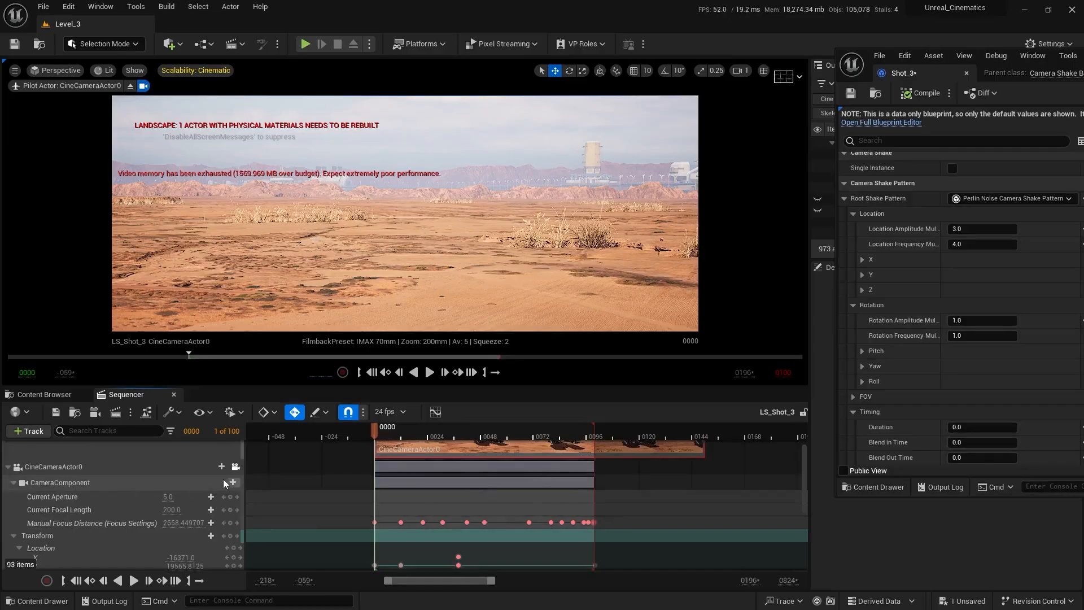
pyautogui.click(170, 484)
pyautogui.click(233, 482)
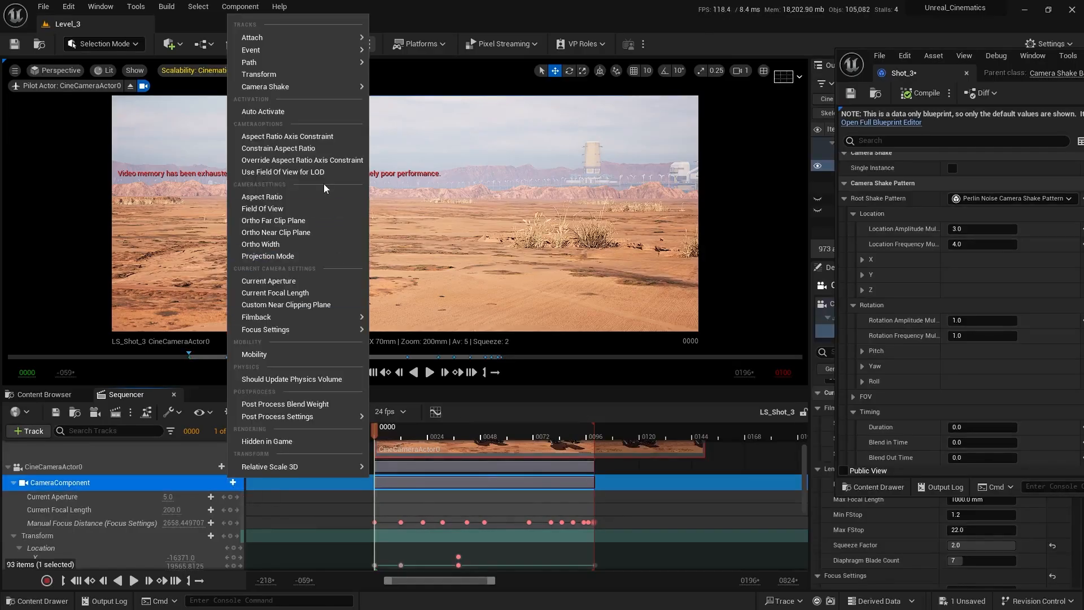
pyautogui.moveTo(344, 86)
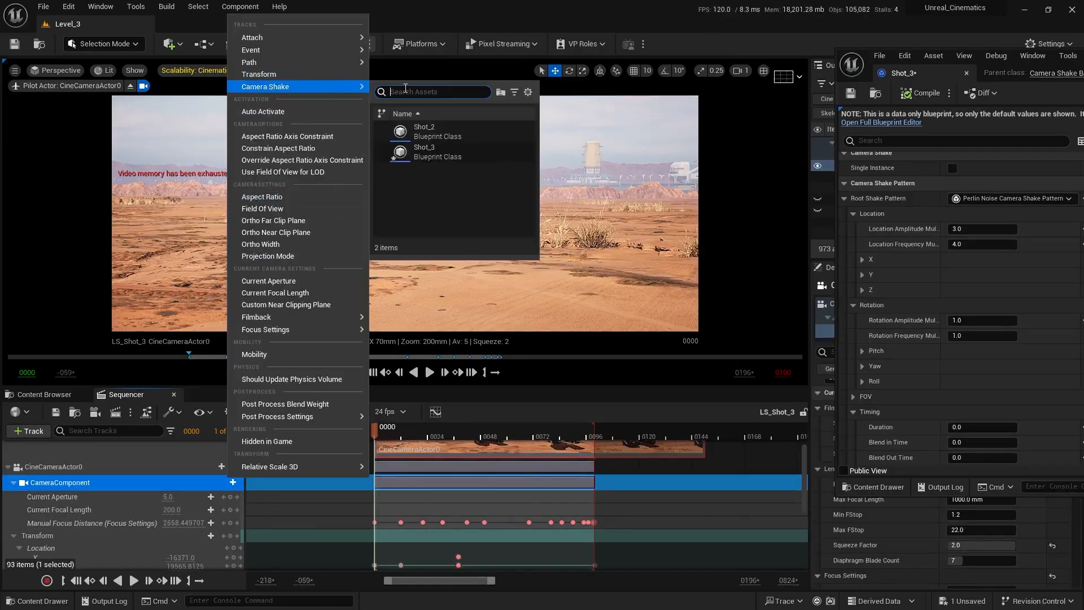
pyautogui.click(424, 151)
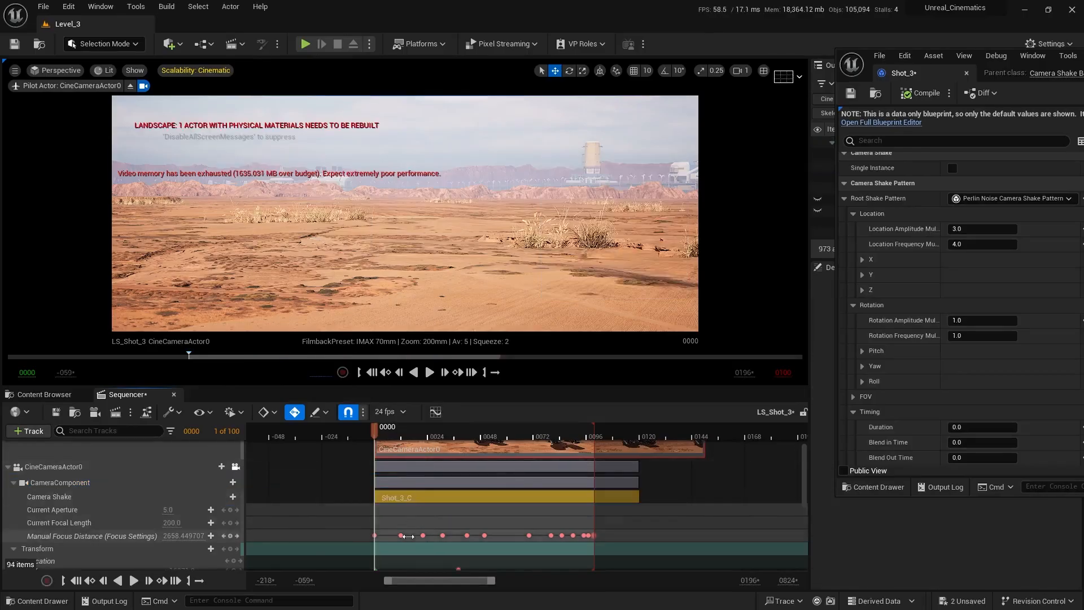
# - Extend the Shot_3 camera shake section's start to about 12 frames before frame 0, and play the shot to preview it
pyautogui.keyDown('ctrl'); pyautogui.scroll(-2, 441, 505); pyautogui.keyUp('ctrl')
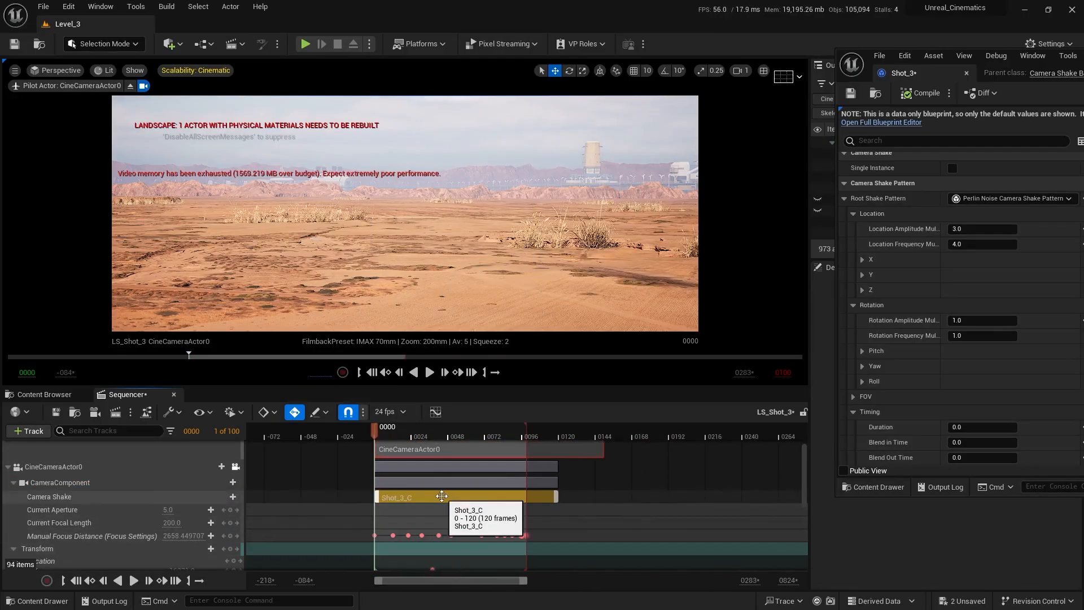
pyautogui.keyDown('ctrl'); pyautogui.scroll(2, 342, 504); pyautogui.keyUp('ctrl')
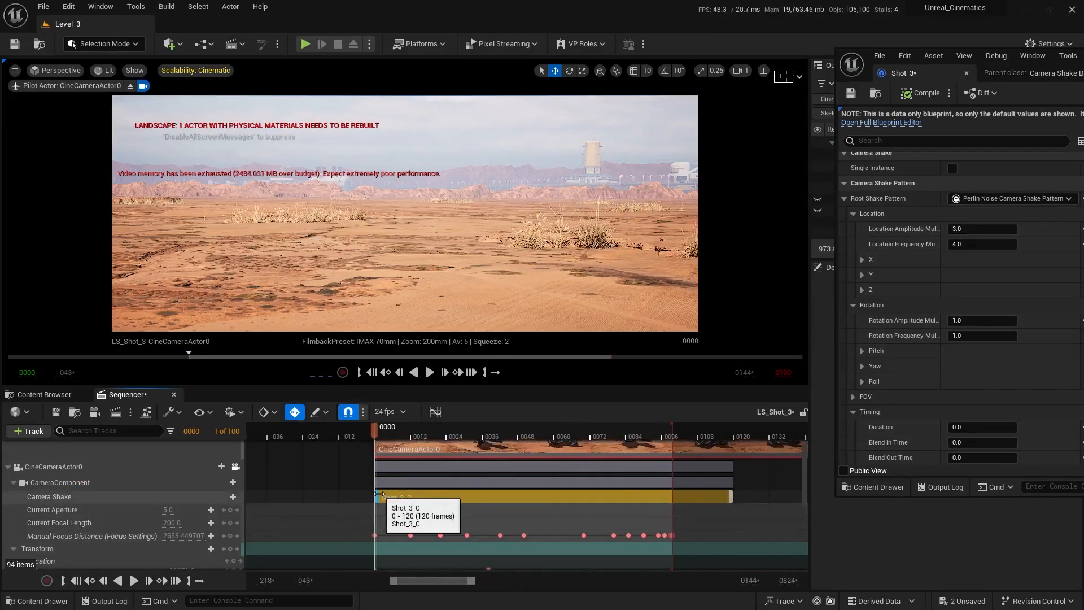
pyautogui.moveTo(374, 497); pyautogui.dragTo(342, 493)
pyautogui.keyDown('ctrl'); pyautogui.scroll(-3, 515, 501); pyautogui.keyUp('ctrl')
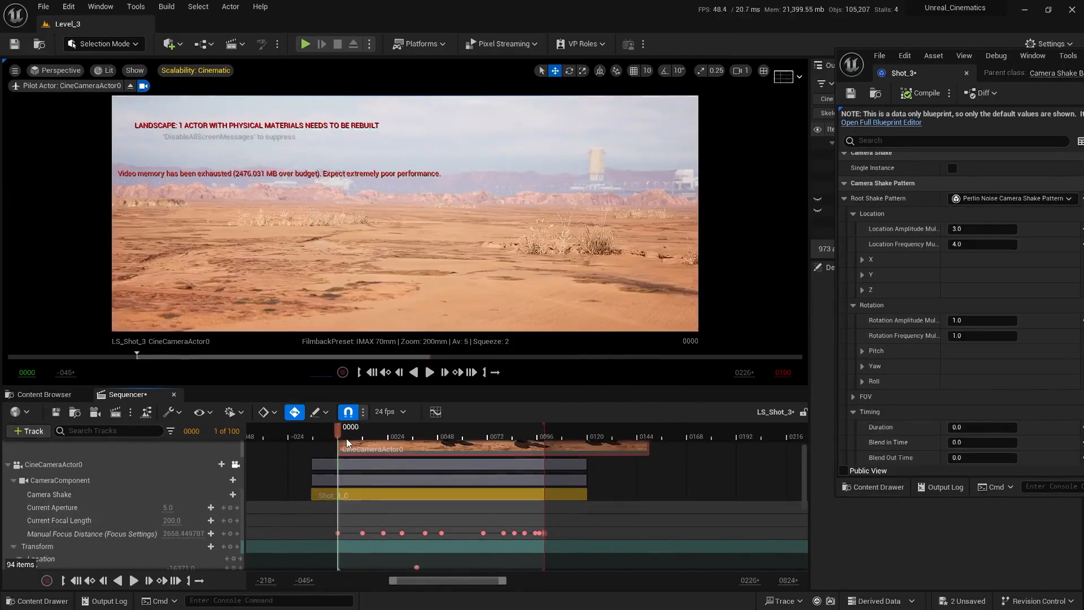
pyautogui.press('space')
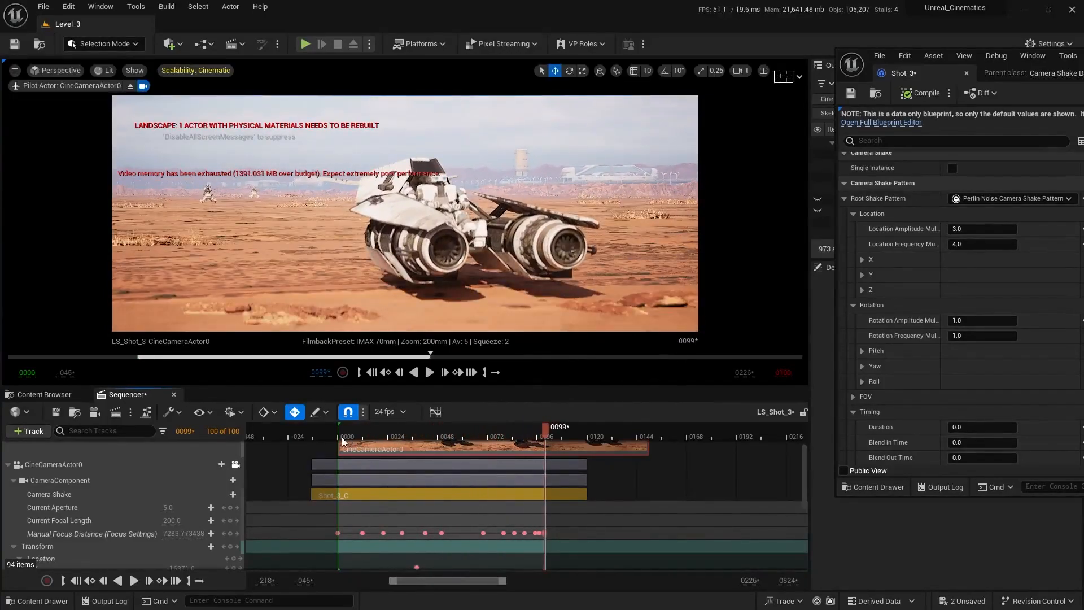
pyautogui.press('space')
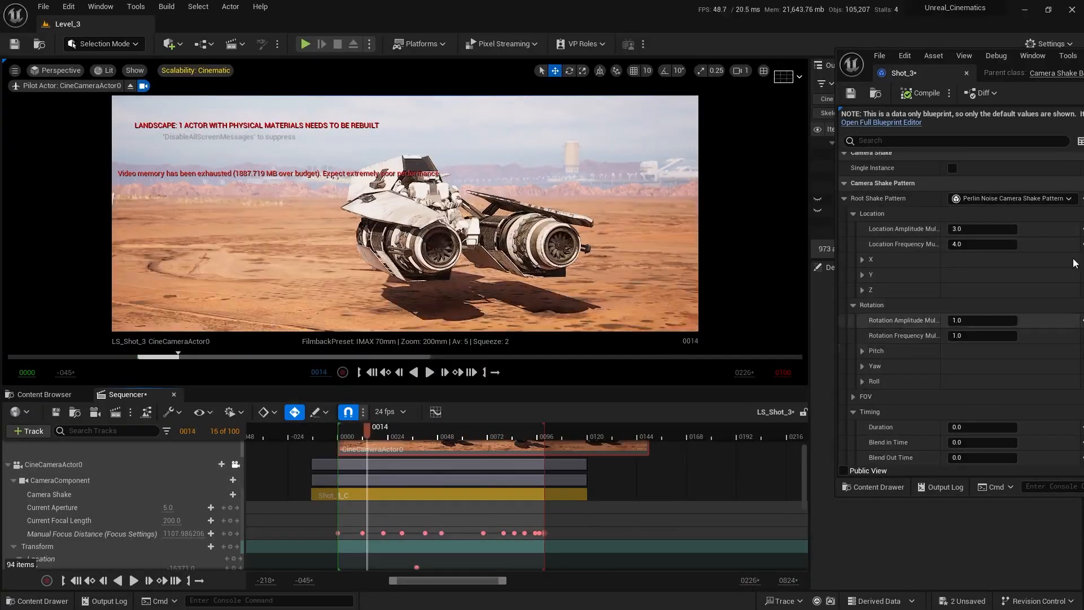
# - Set the Shot_3 shake's Location Amplitude Multiplier to 2 and play the shot through to its end
pyautogui.click(983, 228)
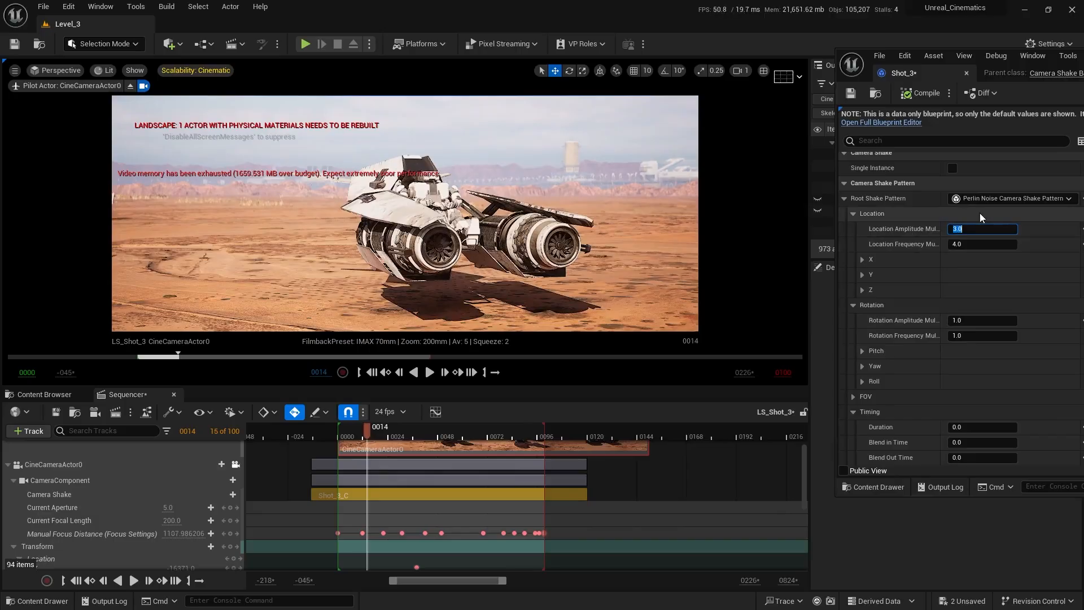
pyautogui.write('2')
pyautogui.press('Return')
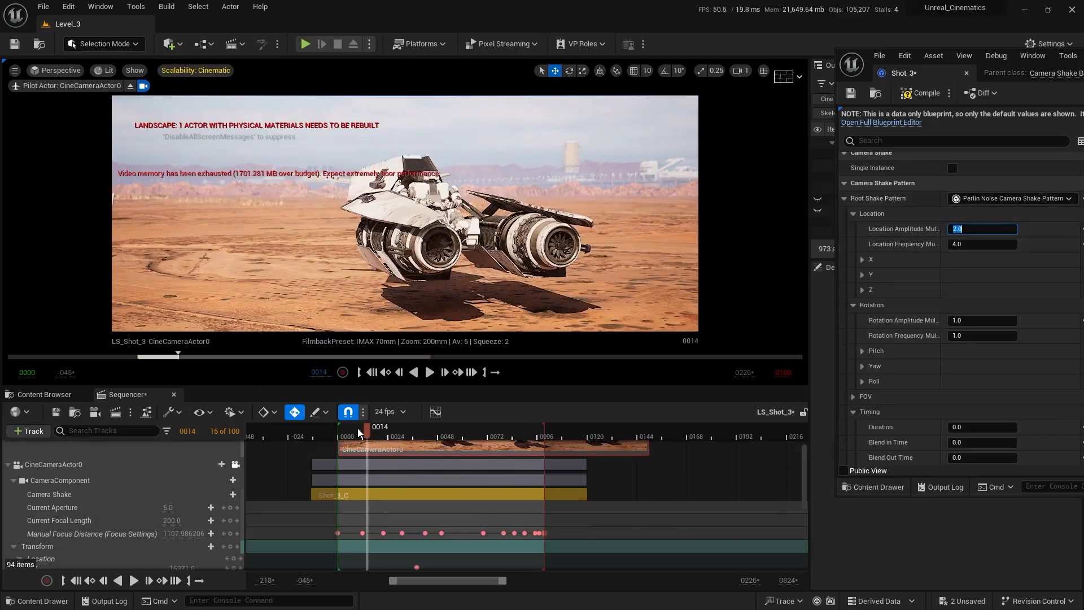
pyautogui.press('space')
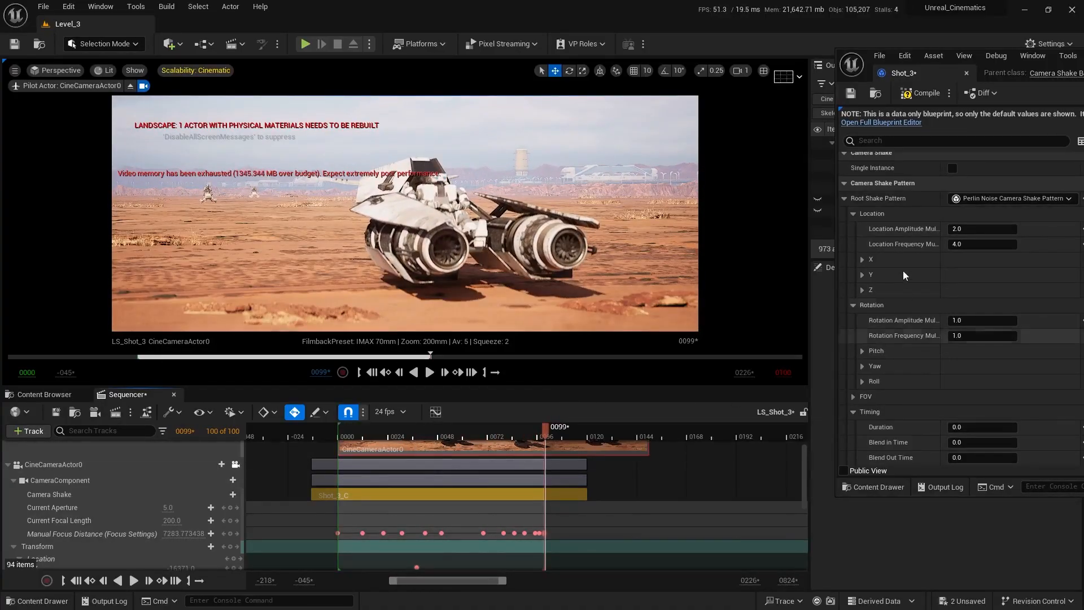
# - Try a Location Amplitude Multiplier of 4 on the Shot_3 shake and replay the shot twice from near its start
pyautogui.click(984, 228)
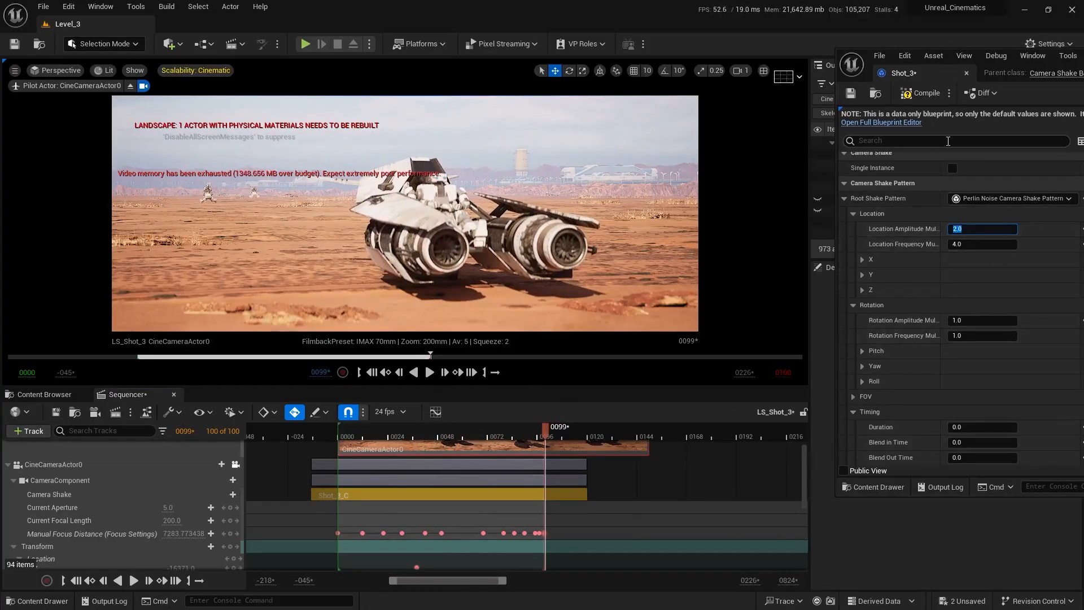
pyautogui.click(352, 435)
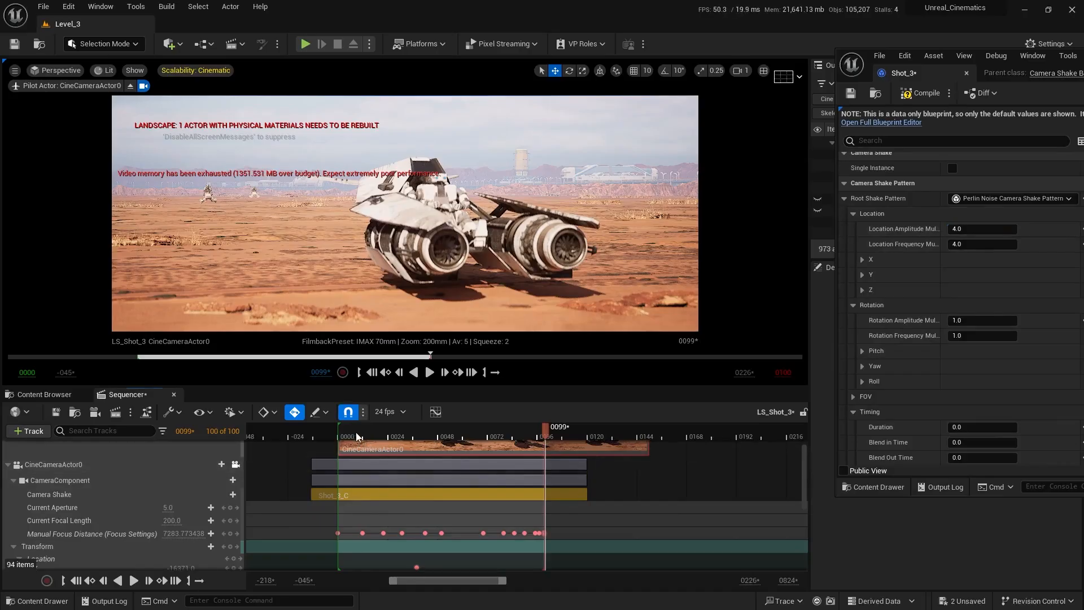
pyautogui.press('space')
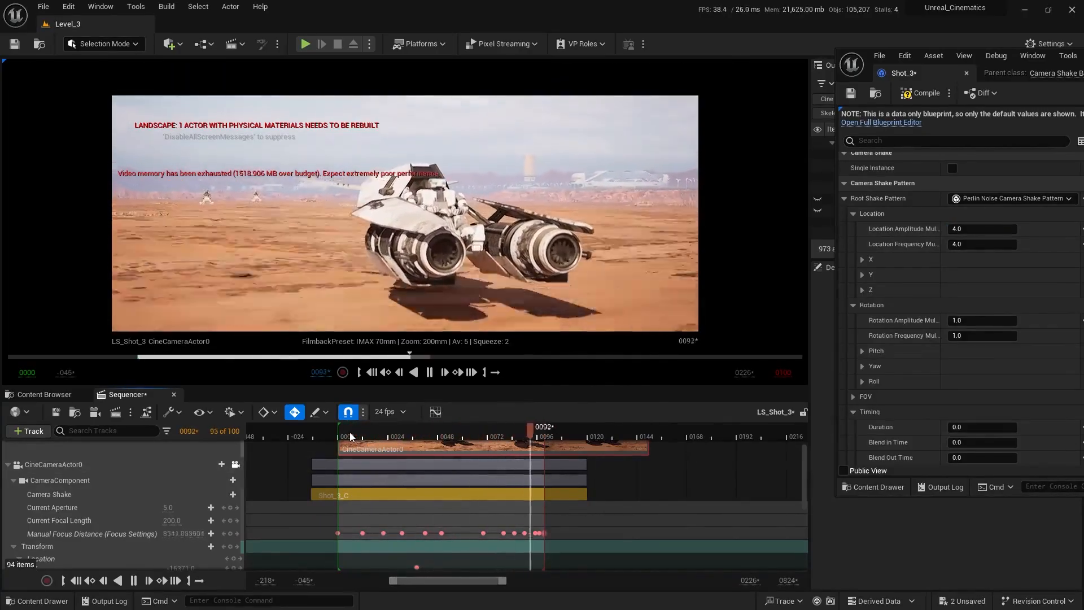
pyautogui.click(350, 434)
pyautogui.press('space')
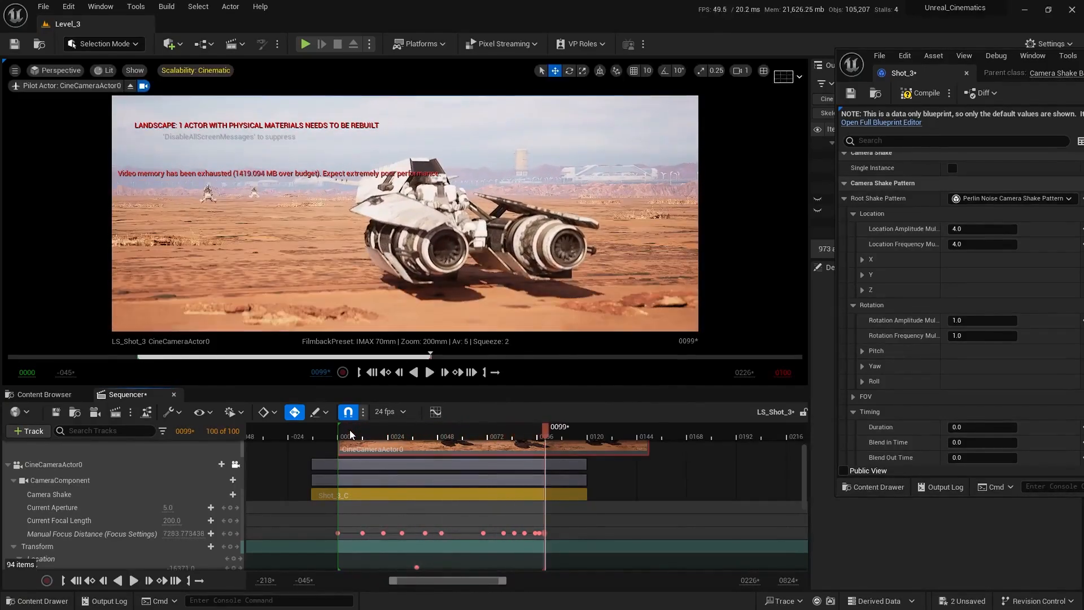
# - Return the shake's Location Amplitude Multiplier to 2 and replay the shot from frame 0
pyautogui.click(960, 228)
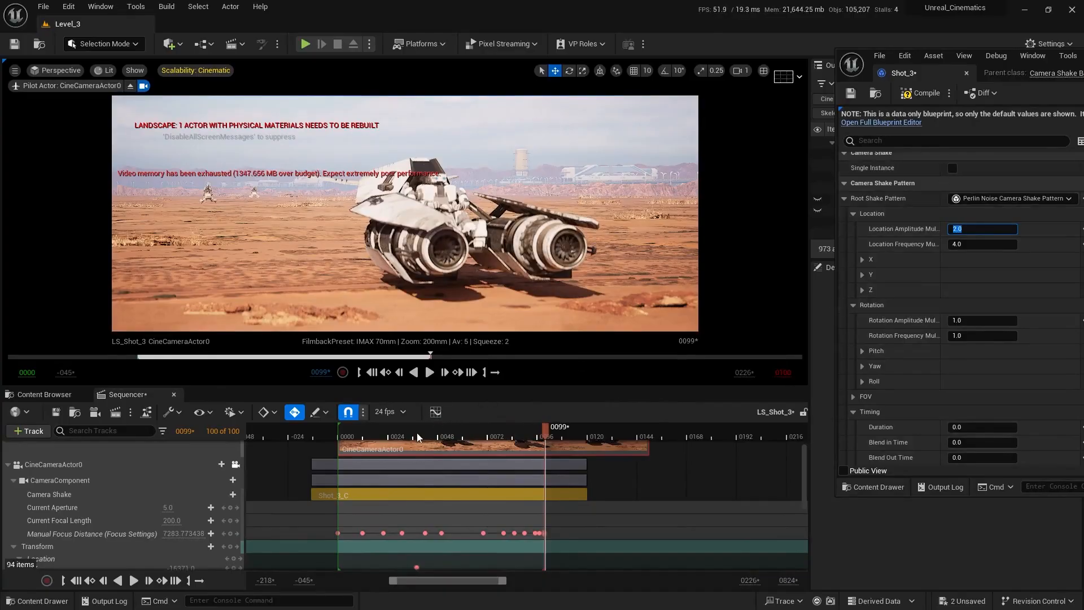
pyautogui.click(337, 436)
pyautogui.press('space')
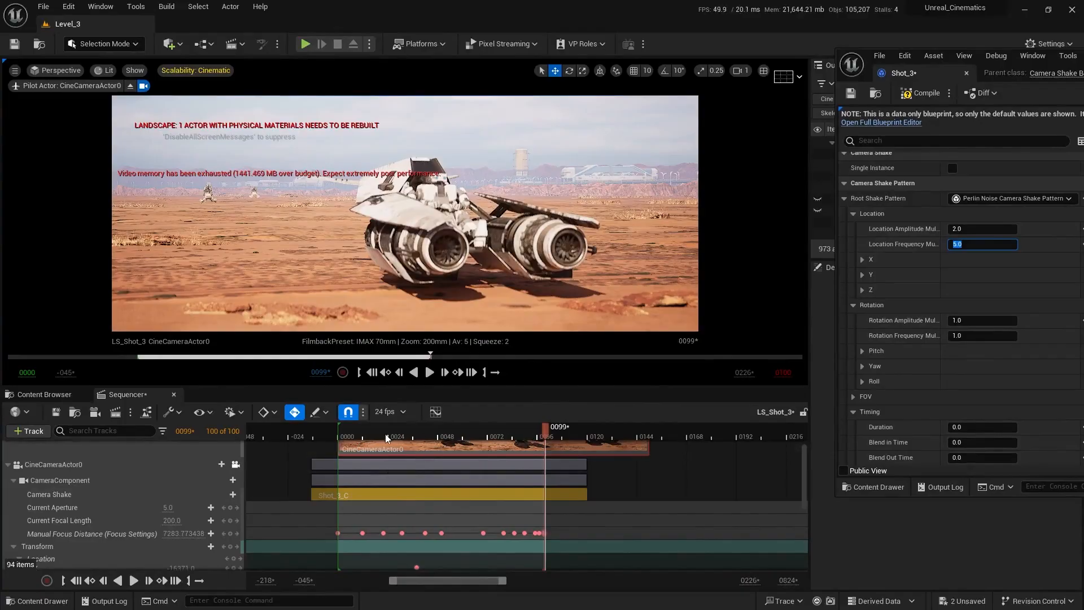
# - Set the shake's Location Frequency Multiplier to 5, replay the shot from frame 0, and stop playback at frame 41
pyautogui.moveTo(362, 434); pyautogui.dragTo(337, 435)
pyautogui.press('space')
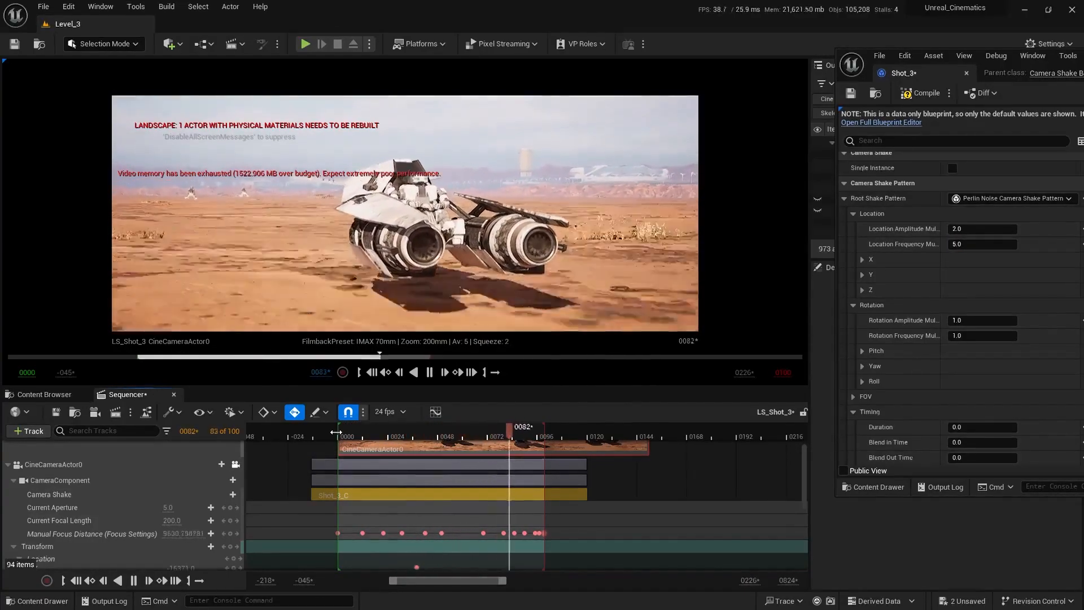
pyautogui.press('space')
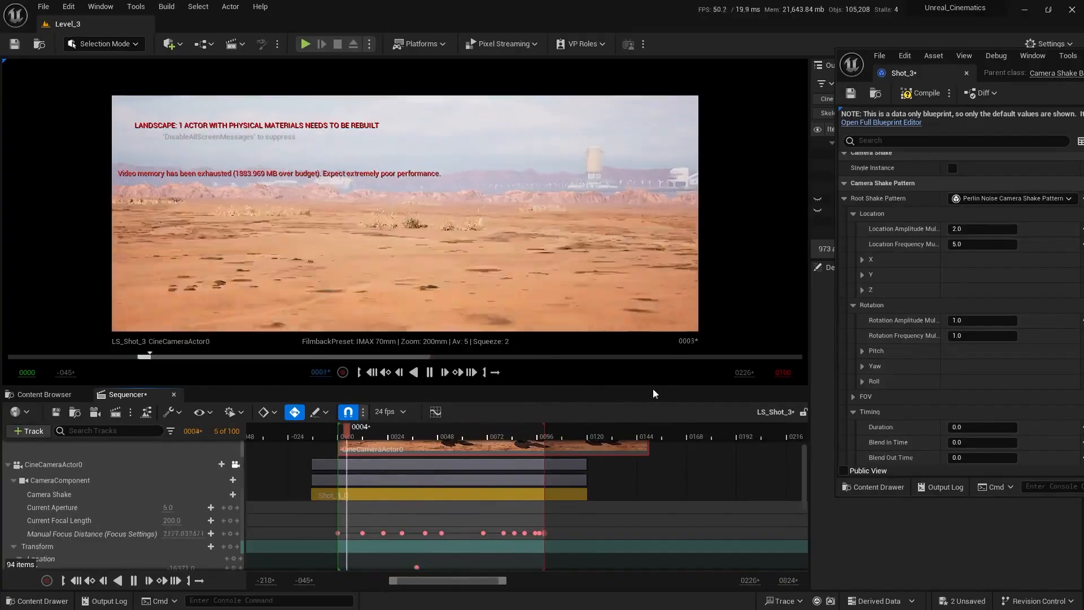
pyautogui.press('space')
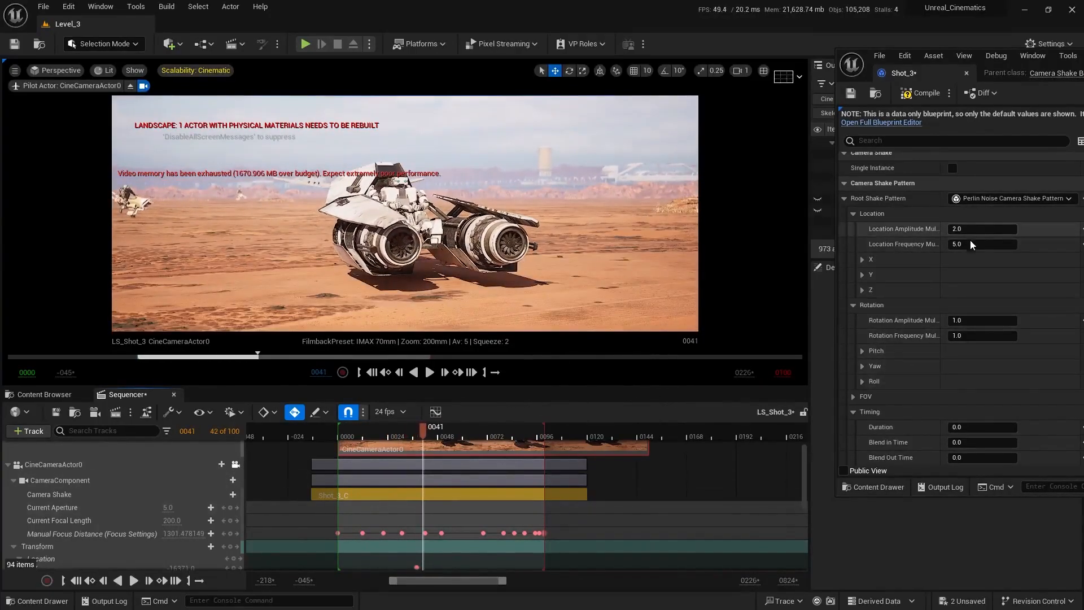
# - Try a Location Frequency Multiplier of 2 on the Shot_3 shake and play the shot through to its end
pyautogui.click(973, 243)
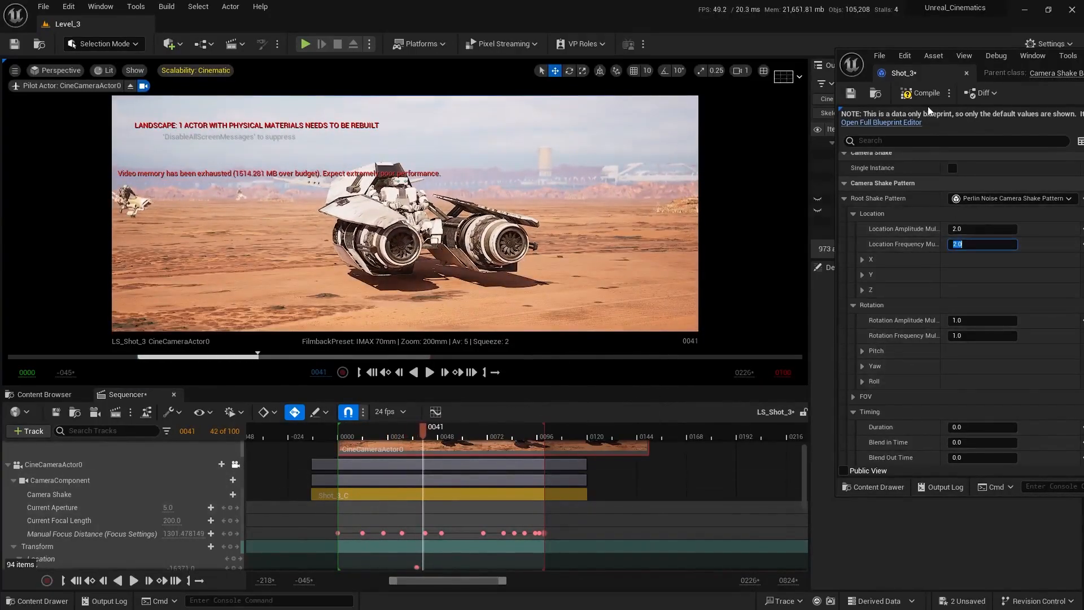
pyautogui.click(352, 438)
pyautogui.press('space')
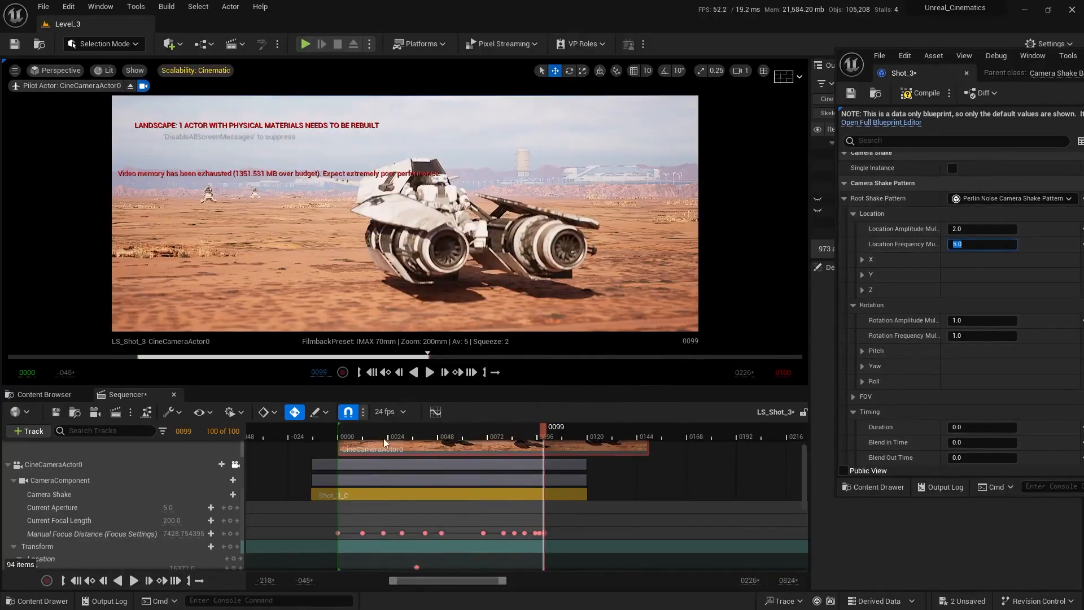
# - Return the Location Frequency Multiplier to 5 and replay the shot from its start
pyautogui.click(330, 438)
pyautogui.press('space')
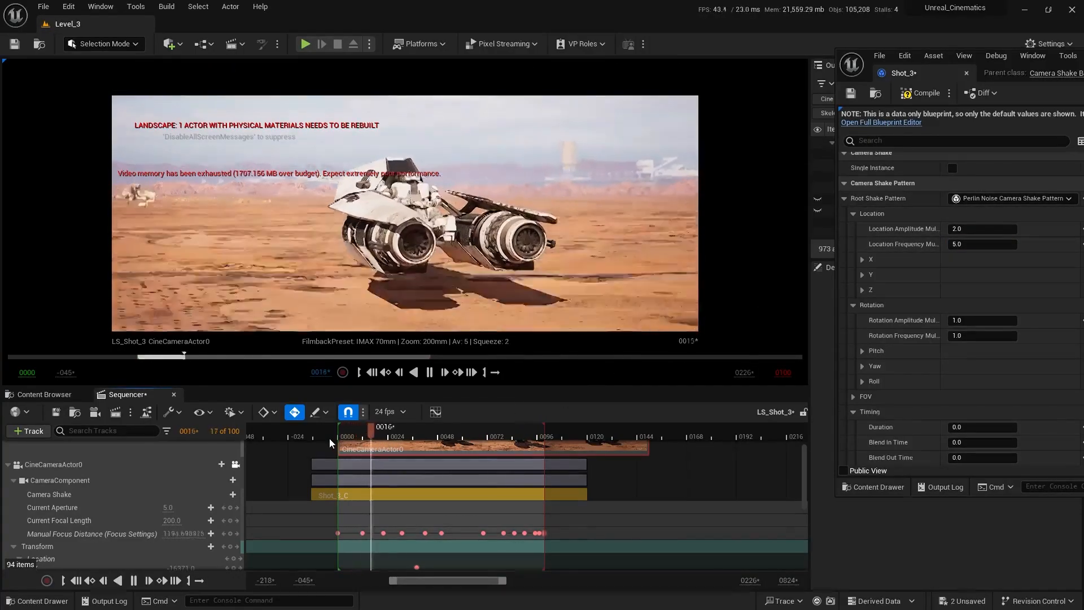